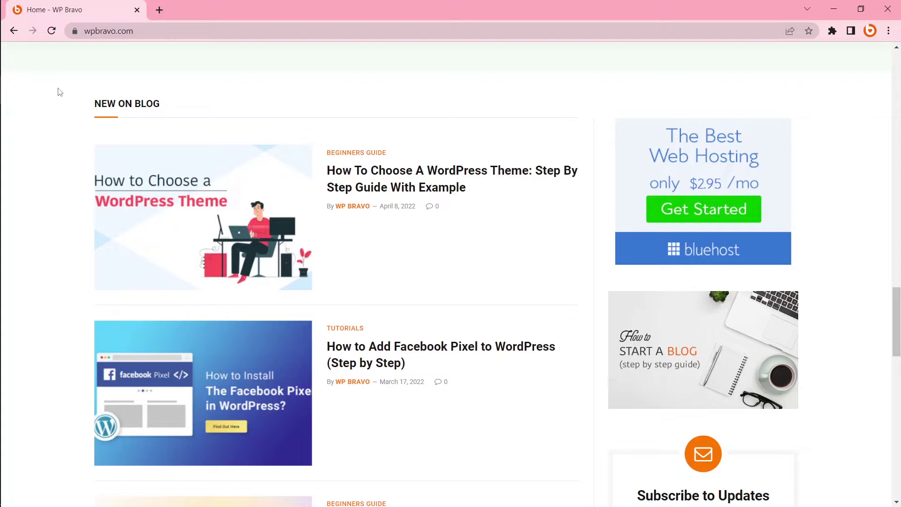
Reload wpbravo.com twice to retry the failing HTTP ERROR 500 page
left_click(51, 30)
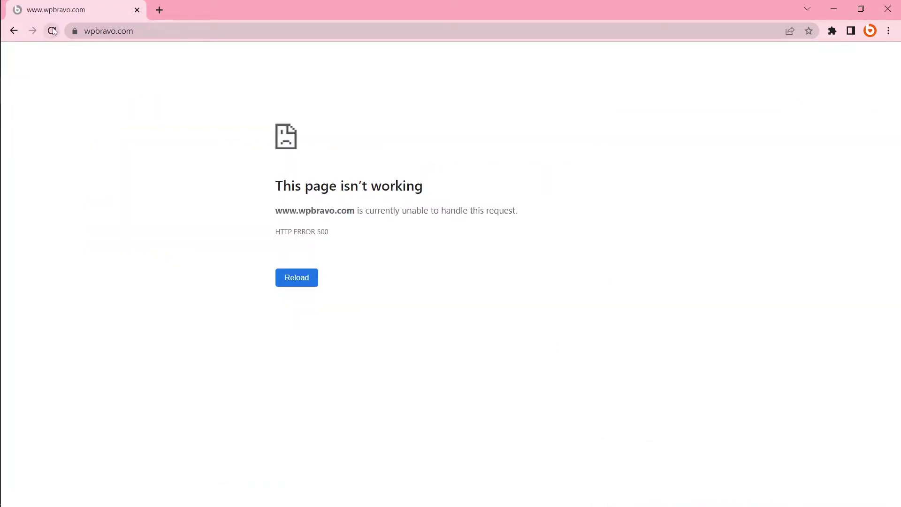
left_click(52, 30)
Open WordPress.org's Hosting page and scroll through the recommended hosts
left_click(302, 280)
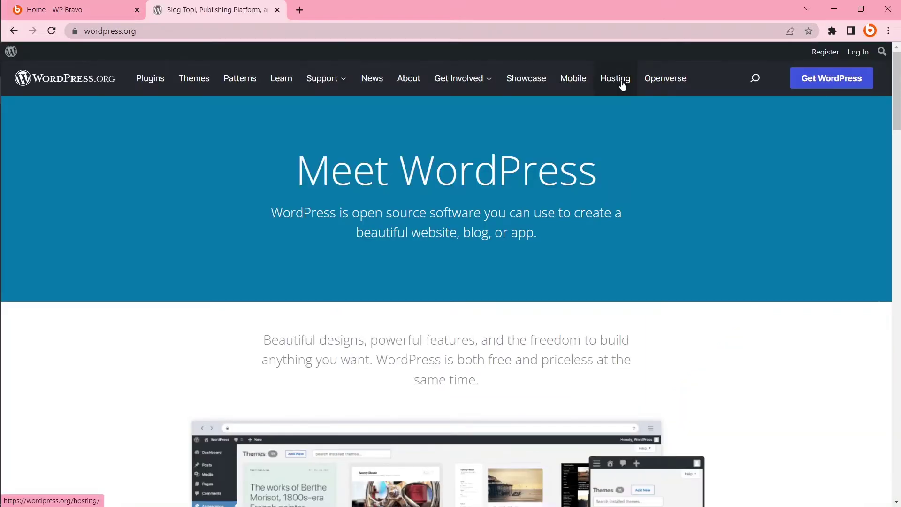
left_click(623, 84)
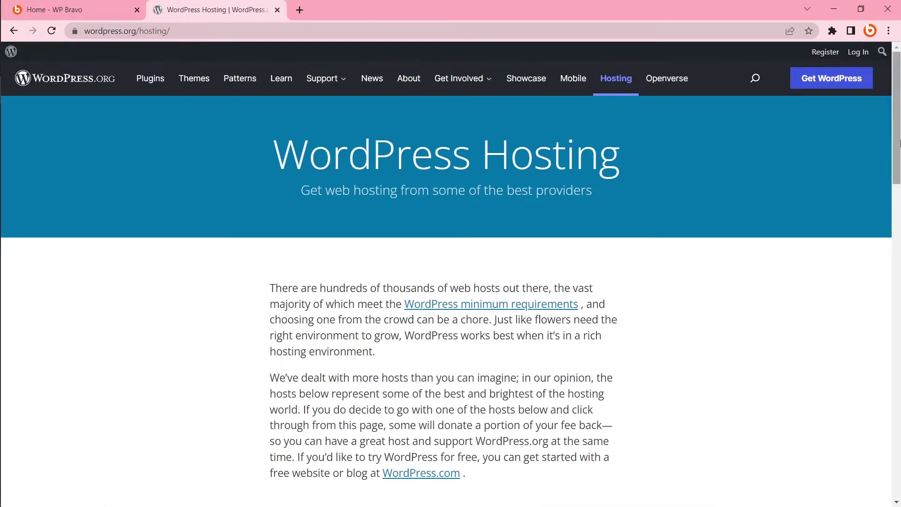
left_click_drag(898, 143, 899, 217)
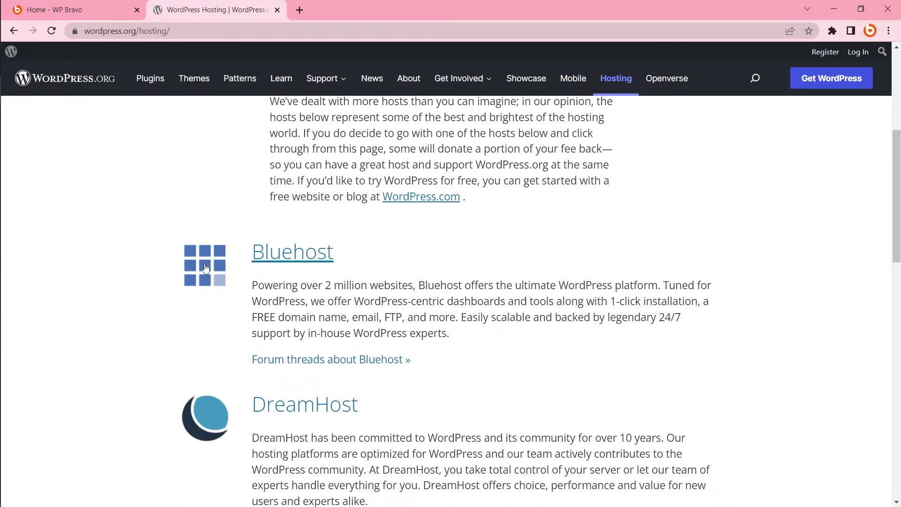
scroll(386, 243, "down", 4)
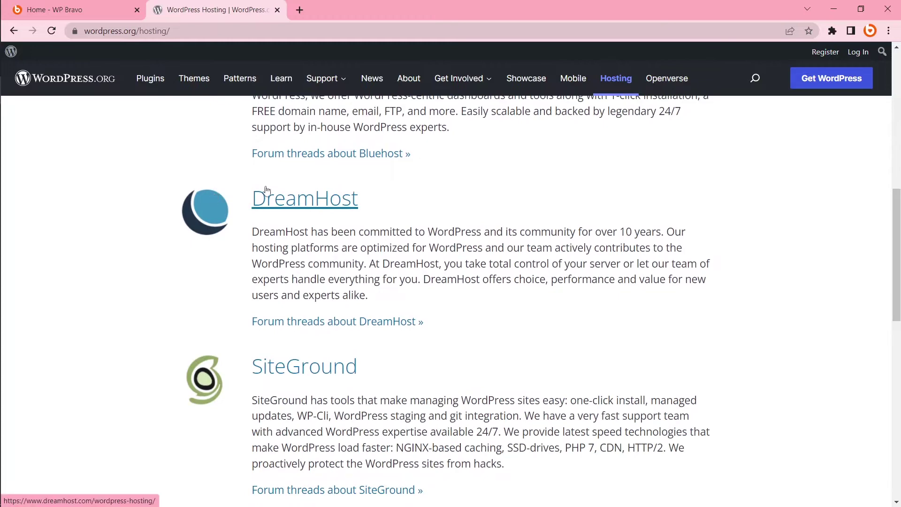
left_click_drag(899, 235, 899, 278)
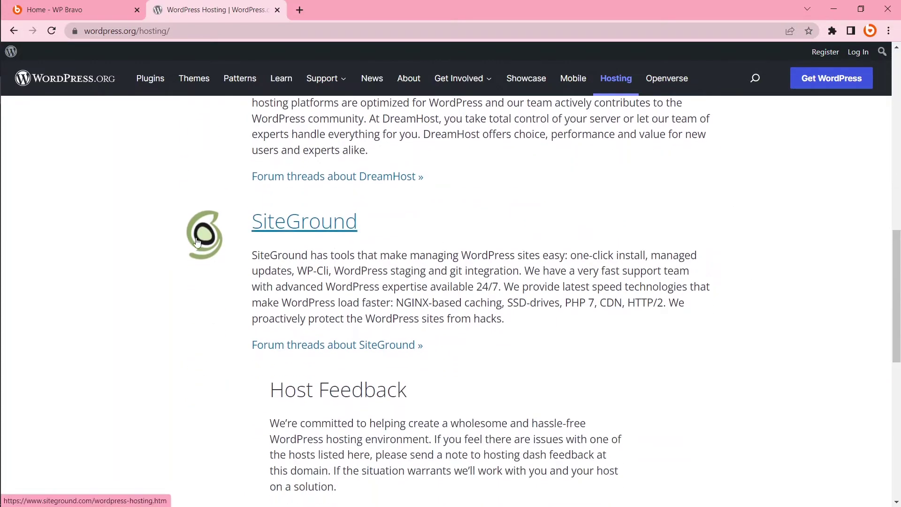
left_click_drag(900, 298, 900, 263)
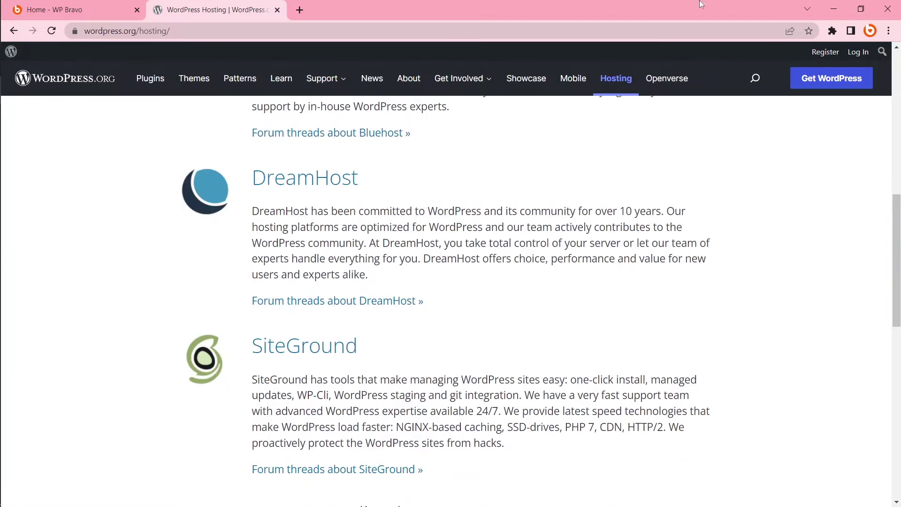
Open Bluehost's web hosting page in a new tab and browse it
left_click(691, 33)
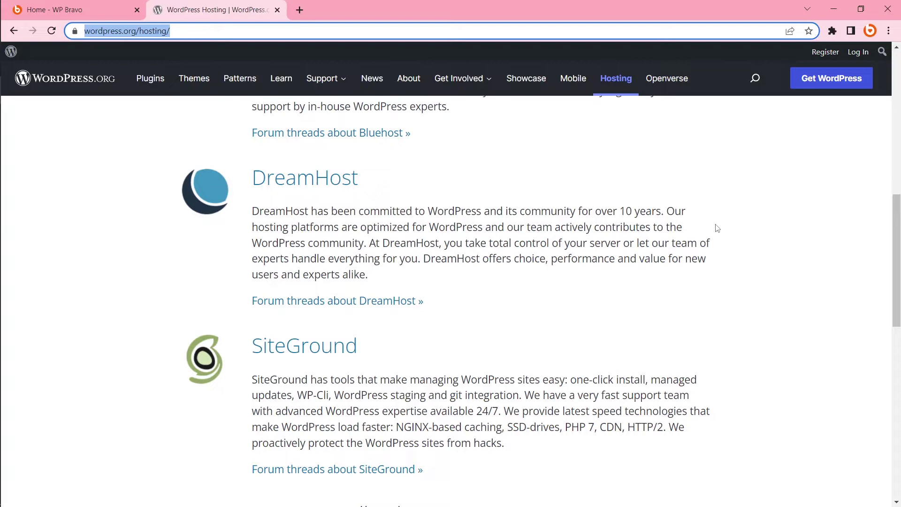
left_click_drag(899, 259, 898, 165)
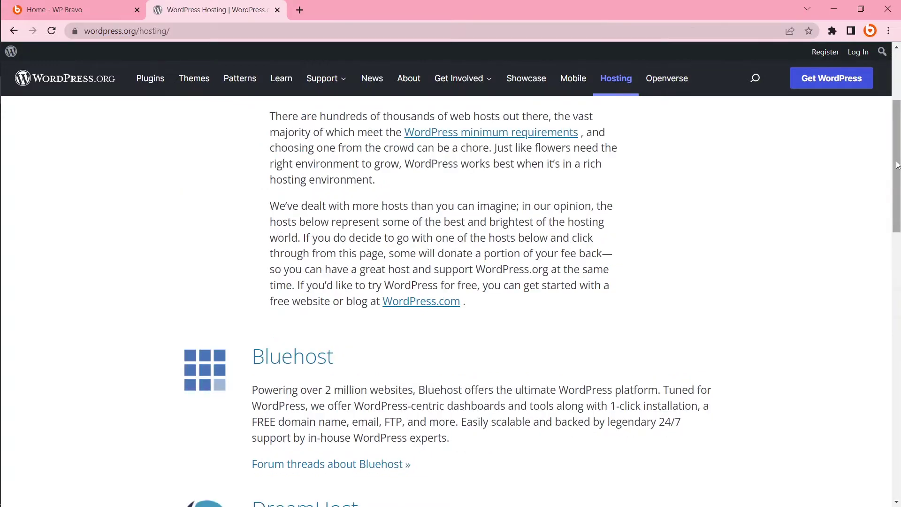
scroll(432, 204, "down", 3)
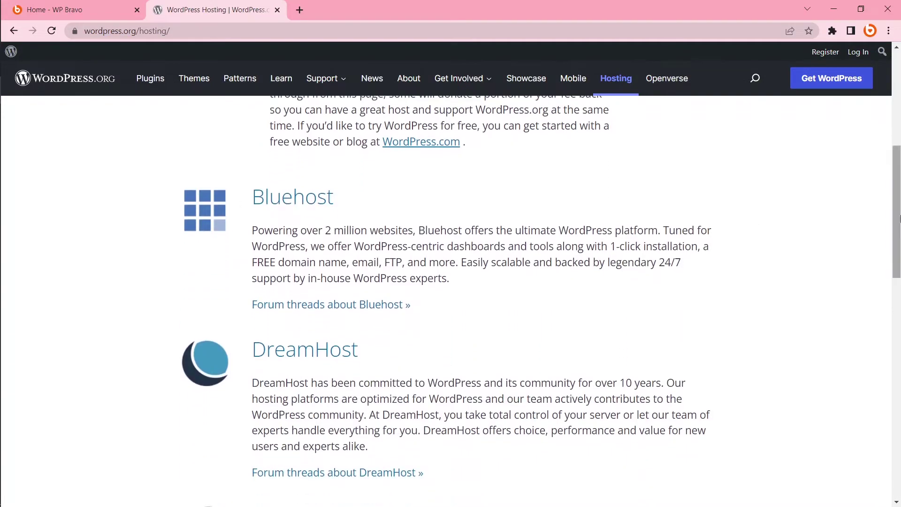
left_click_drag(898, 218, 898, 240)
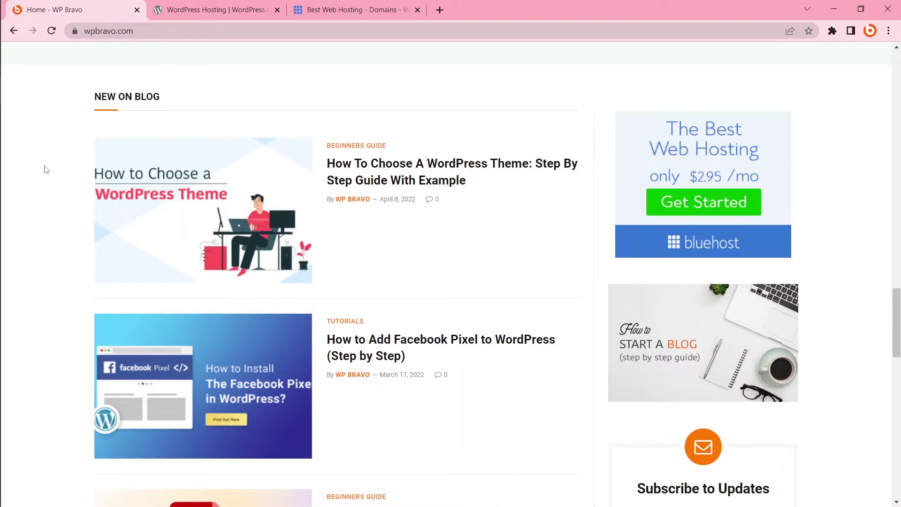
Reload the Bluehost affiliate link and highlight its $2.65 starting price
left_click(332, 3)
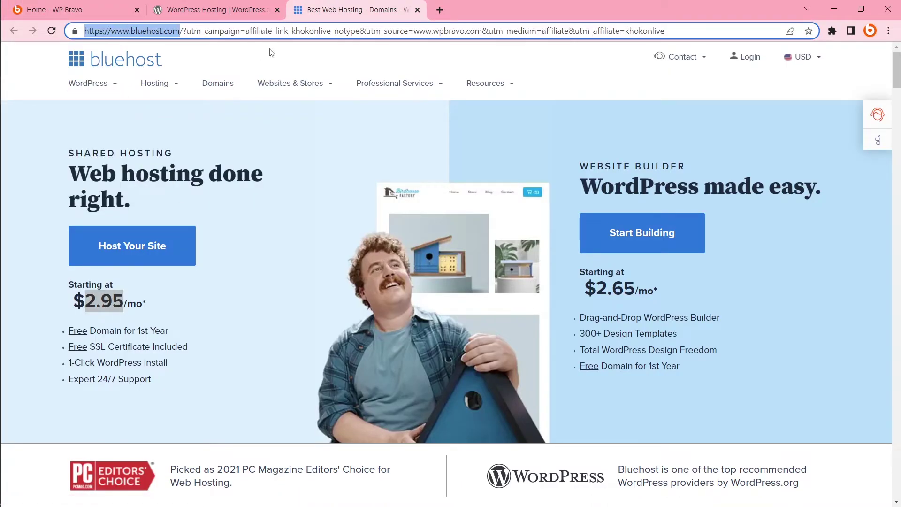
left_click_drag(249, 30, 334, 31)
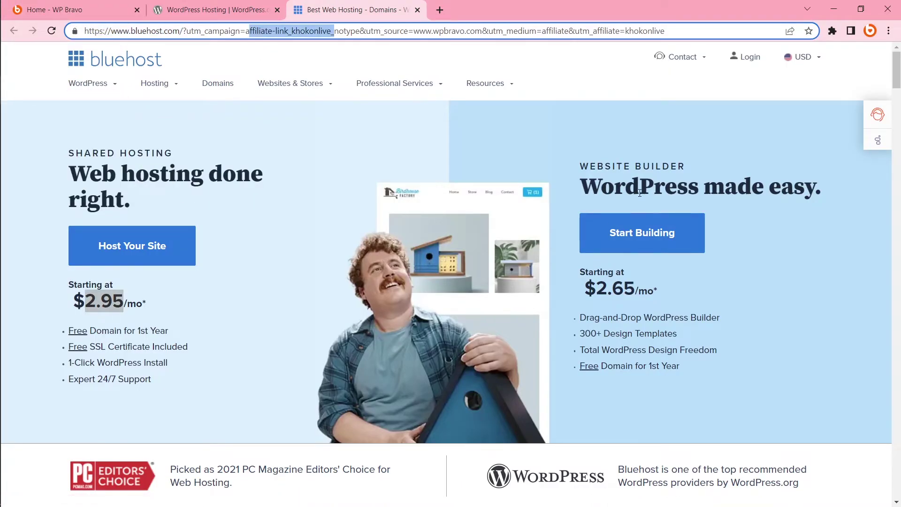
left_click(52, 30)
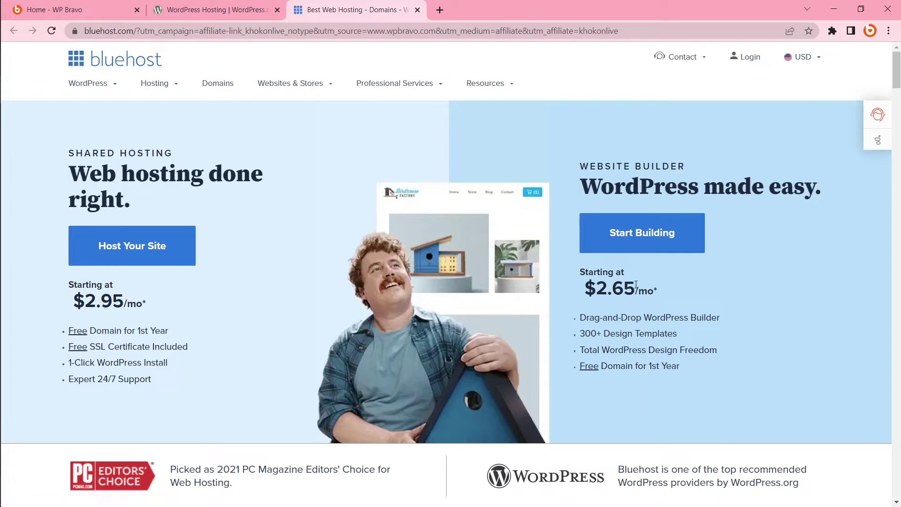
left_click_drag(636, 287, 601, 287)
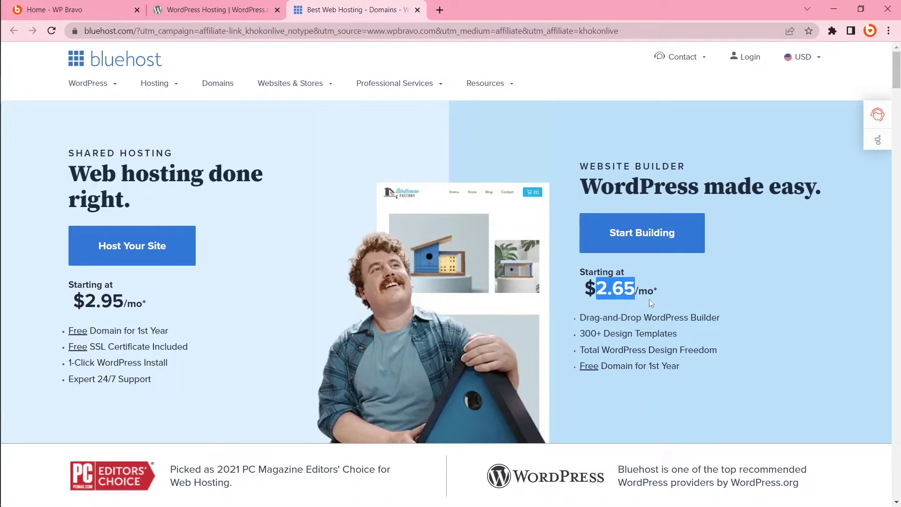
Load plain bluehost.com in a private window and compare its $2.95 price with $2.65
left_click_drag(133, 30, 65, 34)
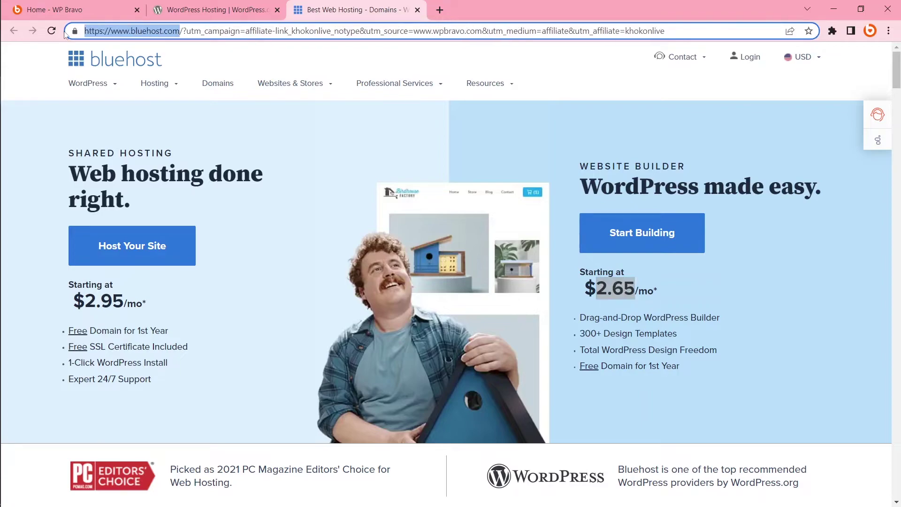
key("ctrl+c")
key("ctrl+shift+n")
key("ctrl+v")
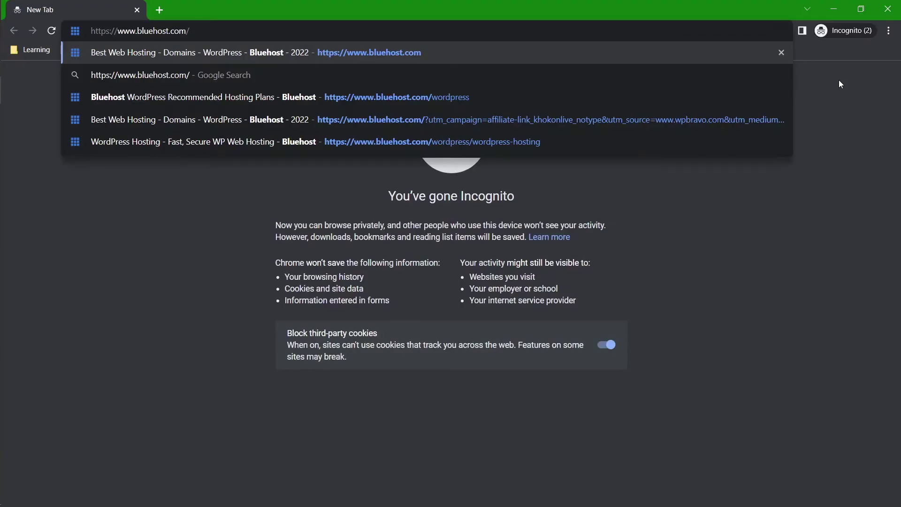
key("Return")
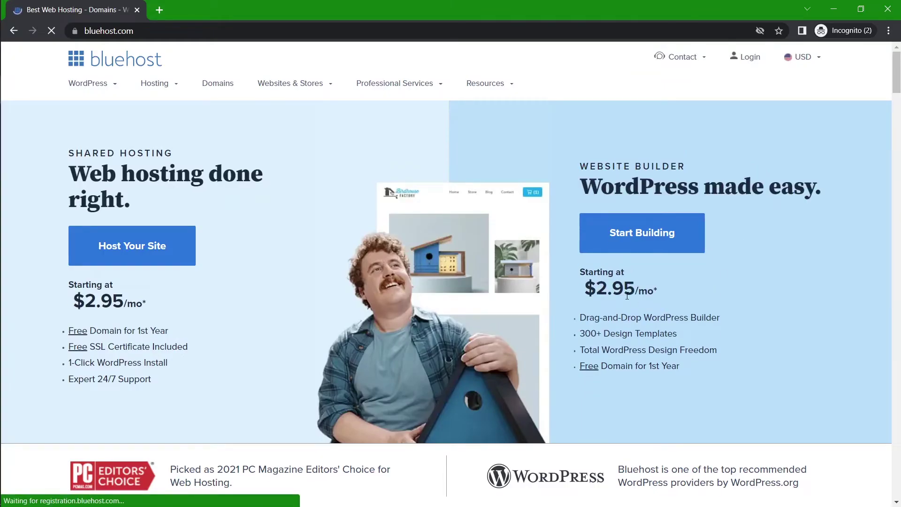
double_click(633, 289)
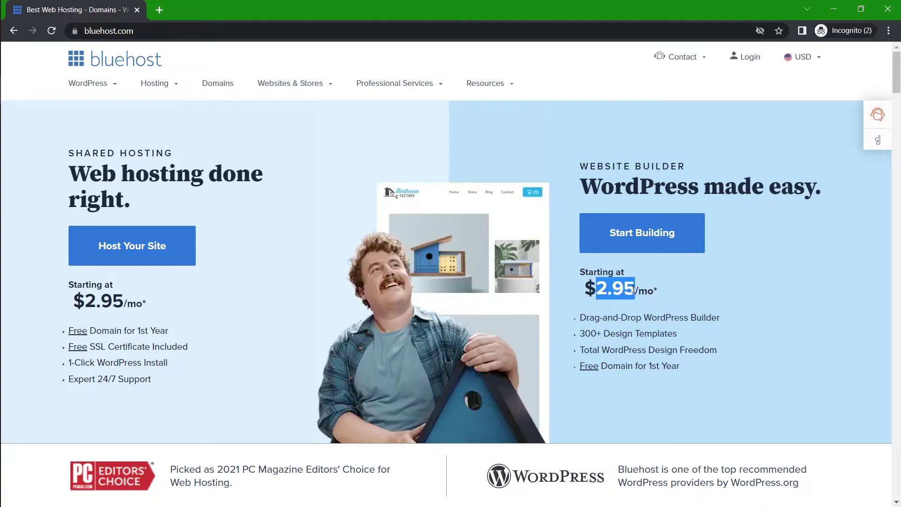
key("alt+Tab")
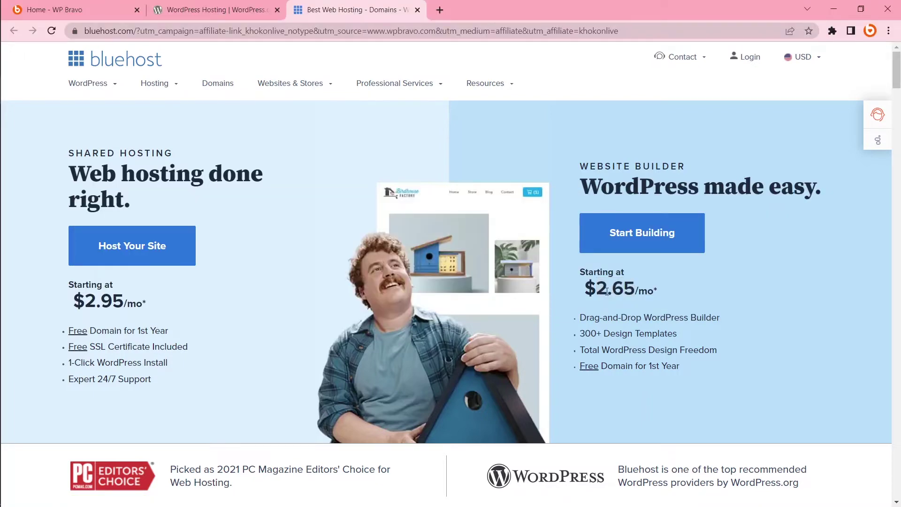
left_click_drag(601, 288, 635, 290)
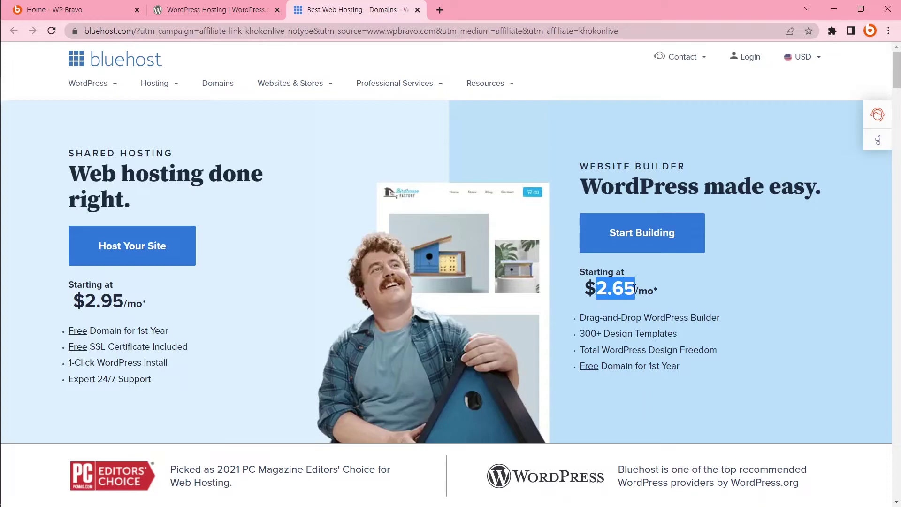
key("alt+Tab")
key("alt+Tab")
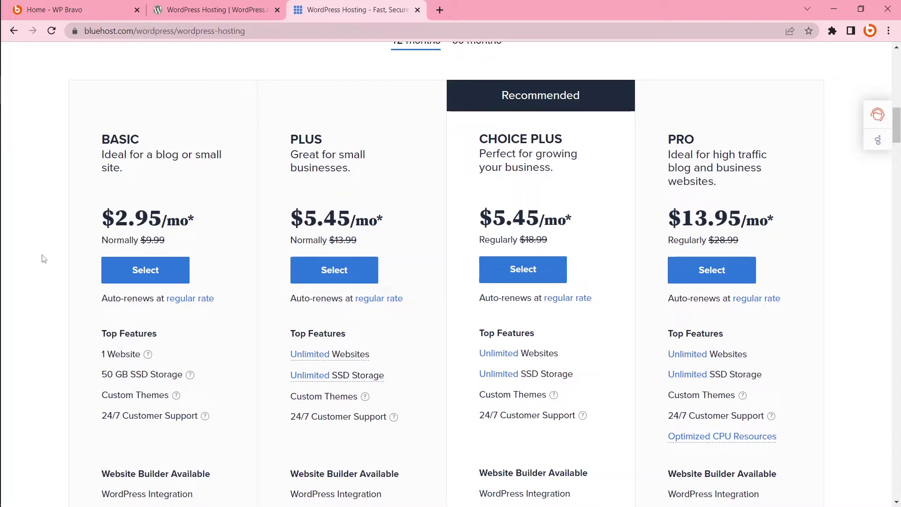
Compare Basic's 1-website limit with Plus's unlimited websites, then select the Basic plan
scroll(43, 259, "down", 1)
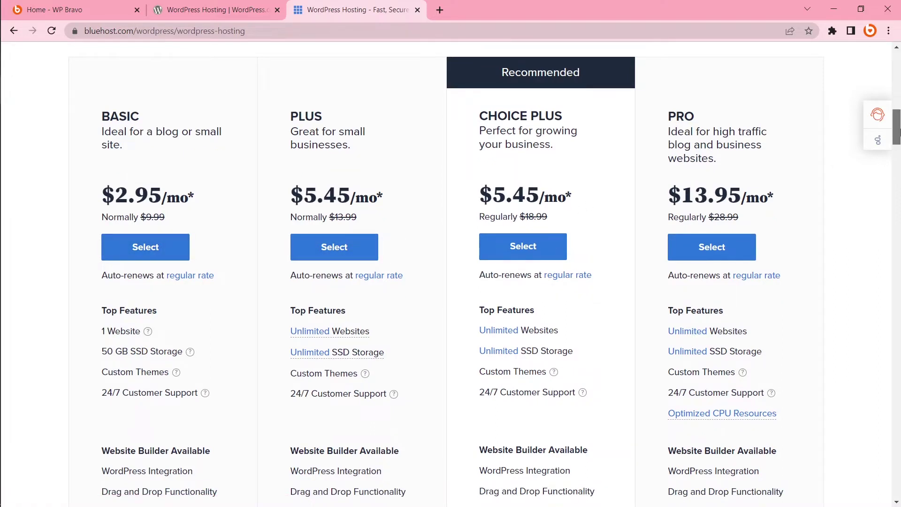
left_click_drag(897, 130, 898, 135)
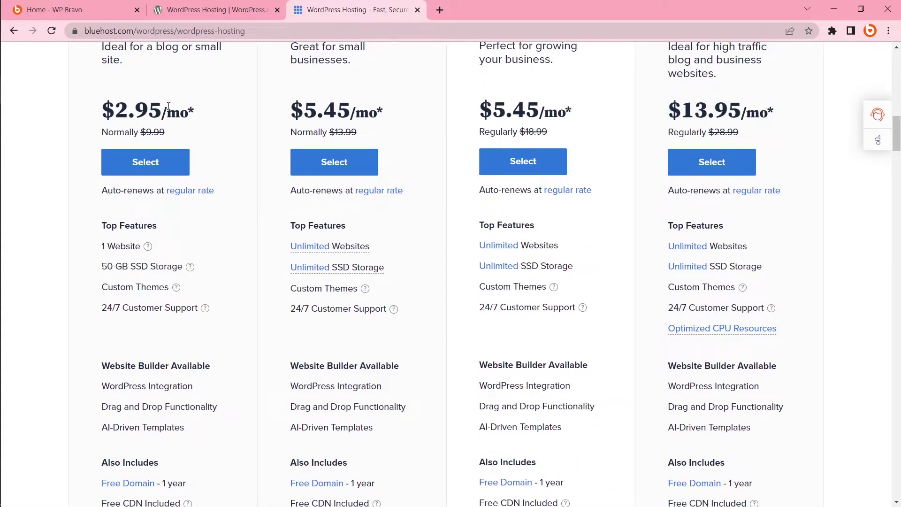
left_click_drag(126, 246, 108, 246)
left_click_drag(371, 247, 337, 248)
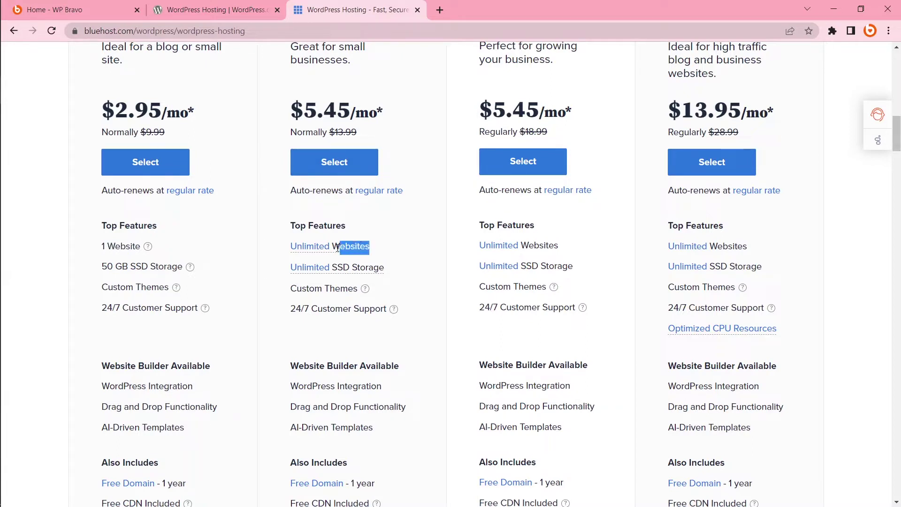
left_click(73, 281)
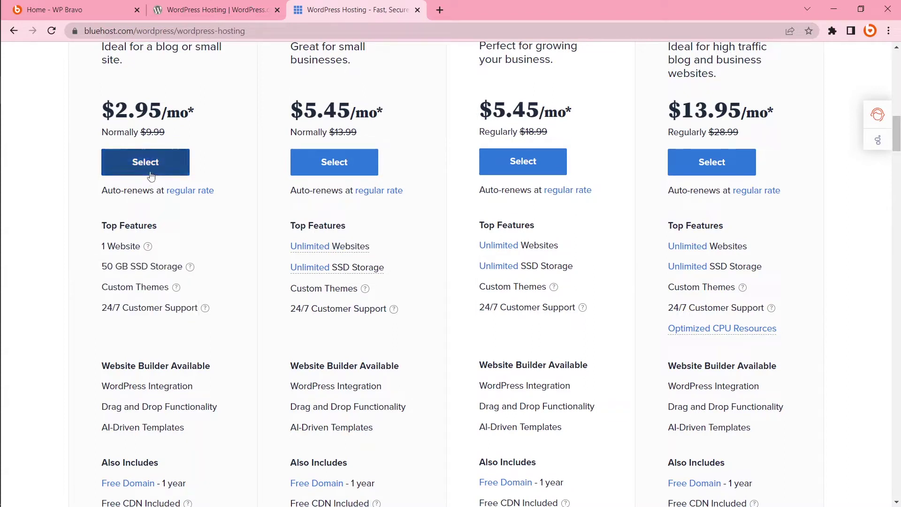
left_click_drag(897, 130, 898, 147)
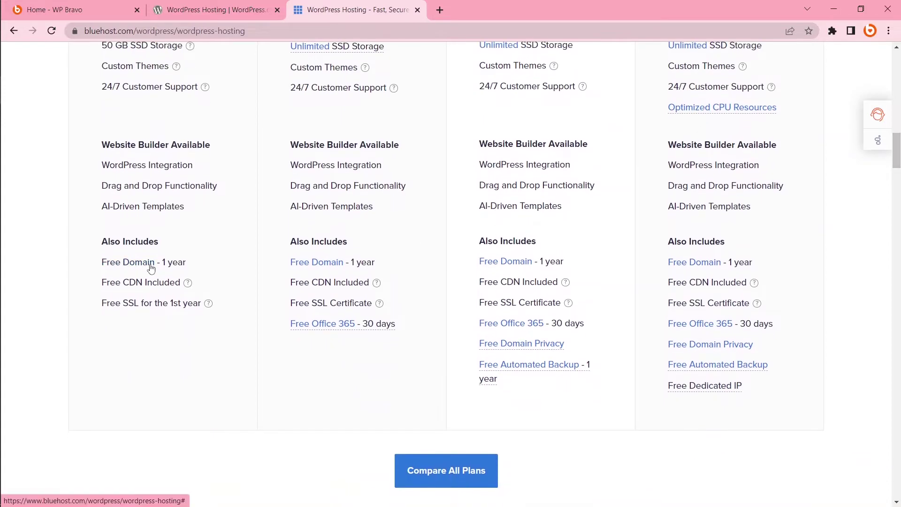
scroll(150, 375, "up", 9)
left_click(150, 376)
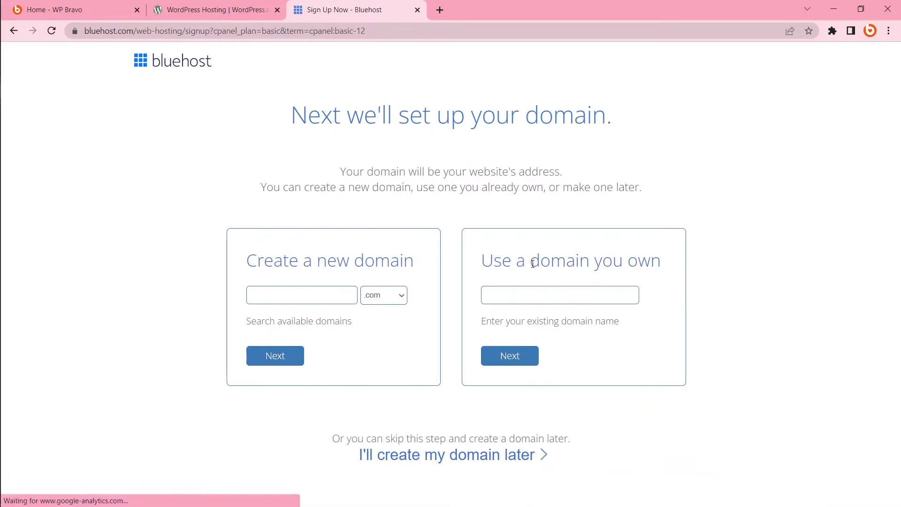
Enter a new .com domain name and continue once it is confirmed available
left_click(306, 290)
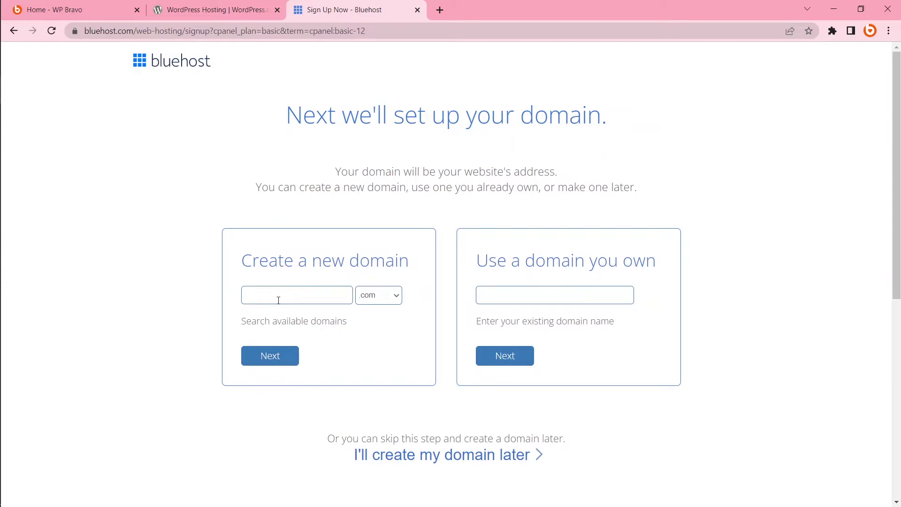
key("ctrl+v")
left_click(273, 361)
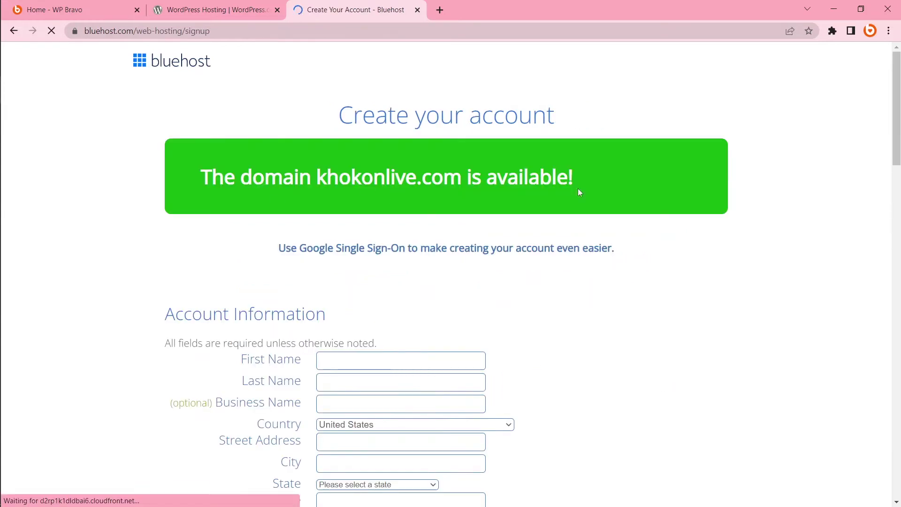
Remove the Domain Privacy, Codeguard Basic and SiteLock add-ons, bringing the total to $35.40
scroll(888, 135, "down", 3)
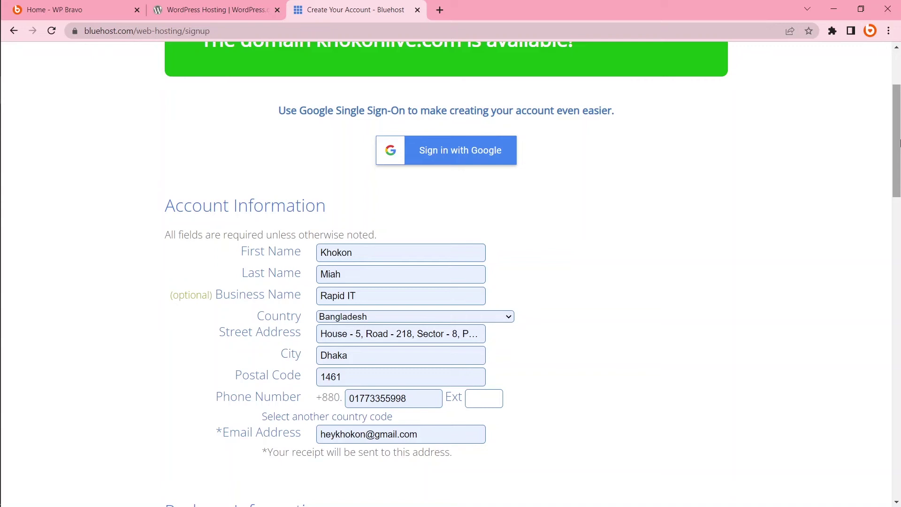
scroll(320, 115, "down", 10)
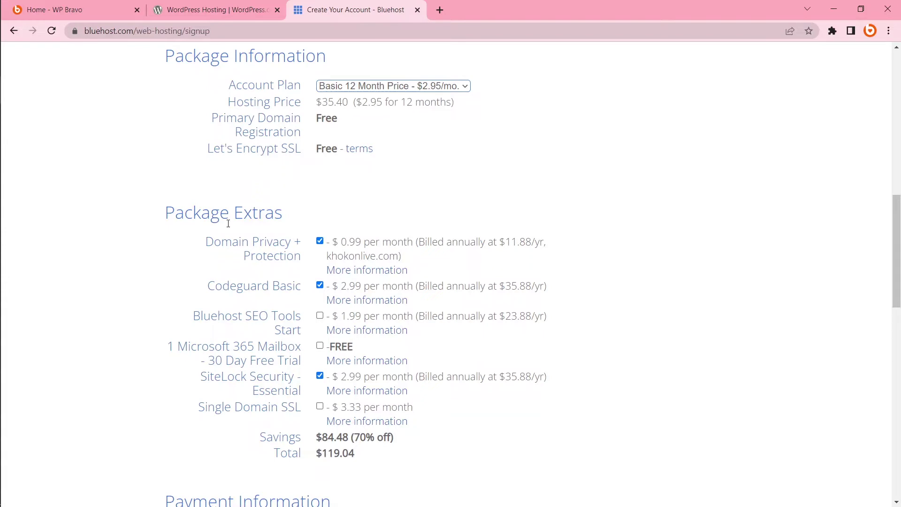
left_click(320, 242)
left_click(320, 286)
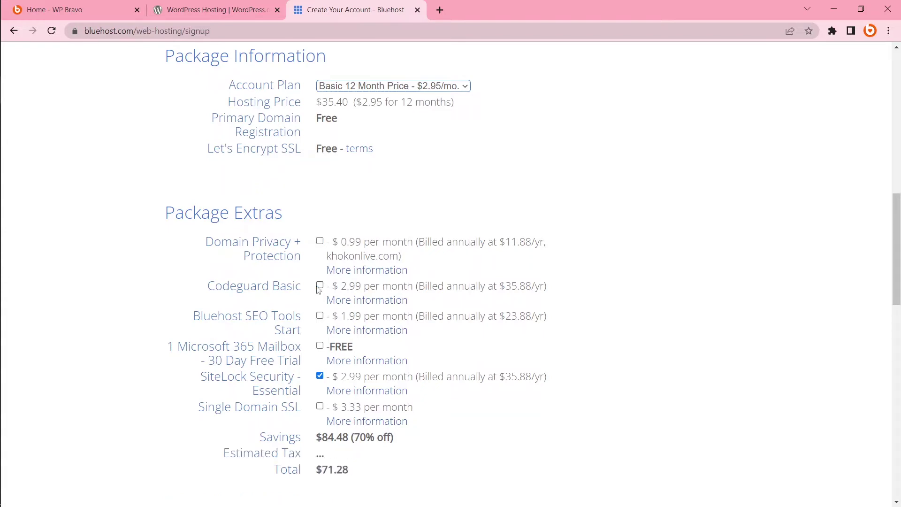
left_click(320, 377)
scroll(392, 312, "down", 3)
left_click_drag(353, 288, 316, 285)
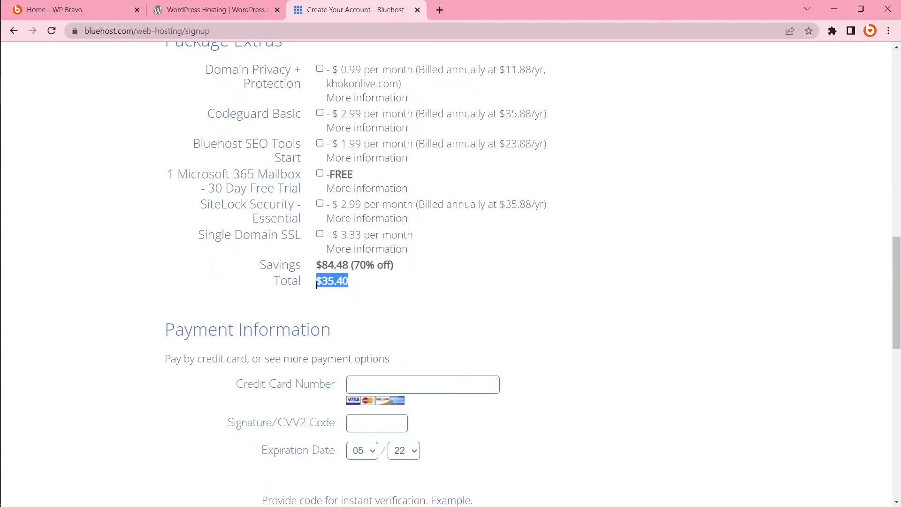
Submit the payment for the Basic plan and review the sign-up receipt
scroll(317, 285, "down", 3)
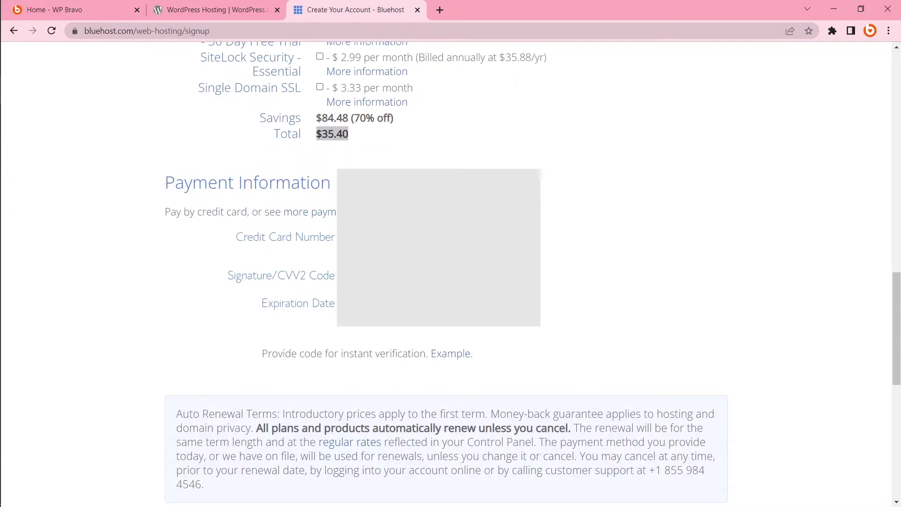
scroll(220, 392, "down", 4)
left_click(220, 392)
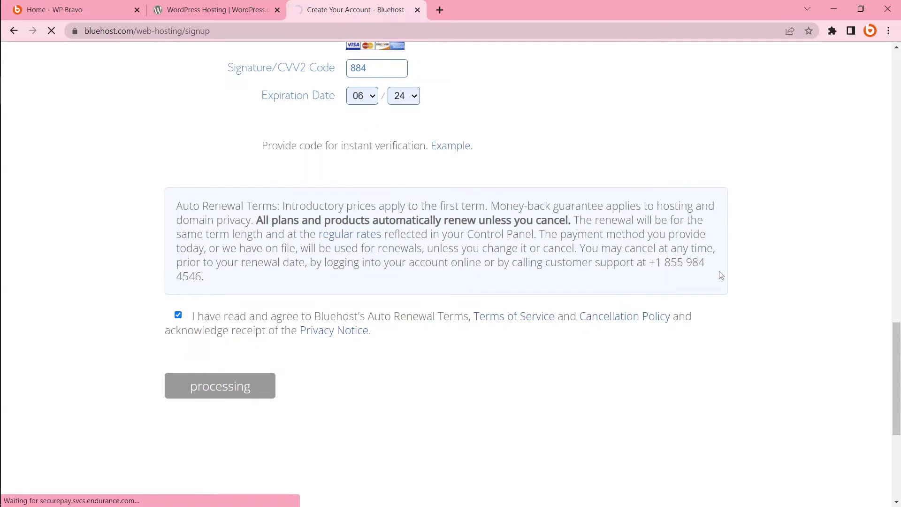
scroll(225, 272, "down", 3)
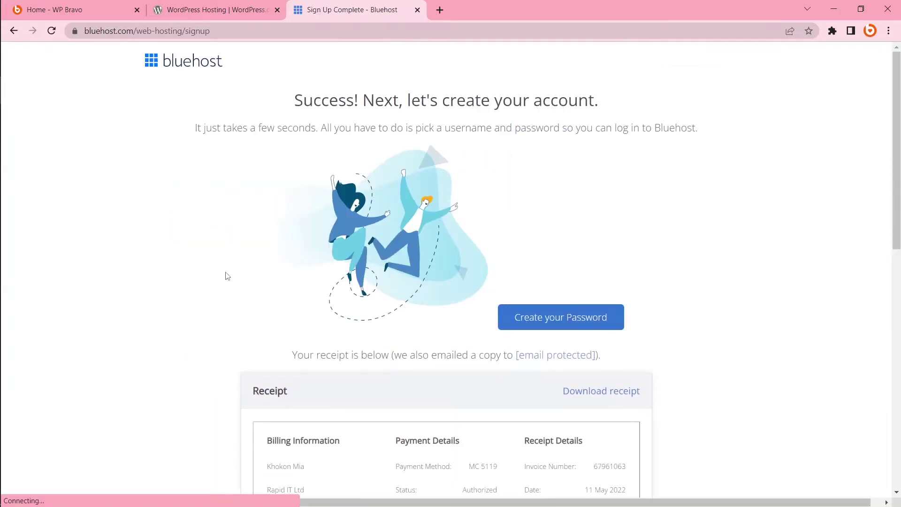
scroll(359, 93, "down", 1)
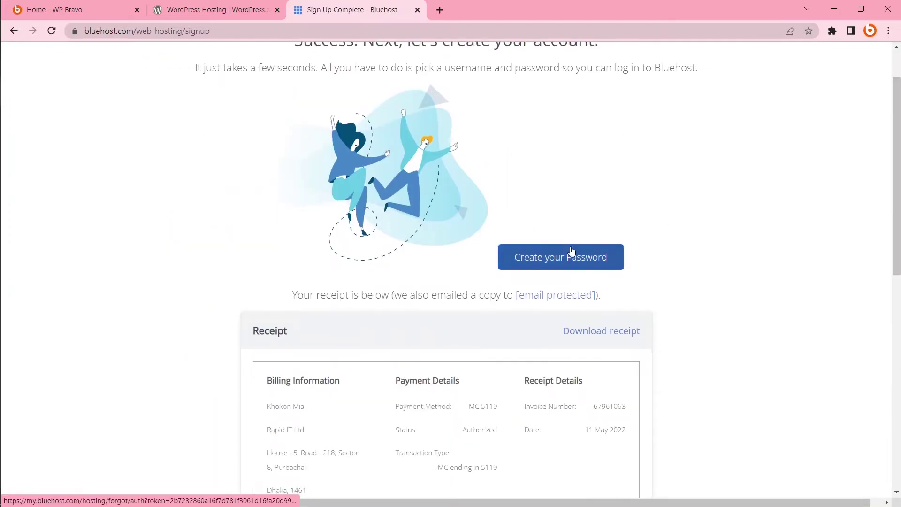
Set and confirm the hosting account password, accept the terms, and create the account
left_click(553, 263)
left_click(445, 298)
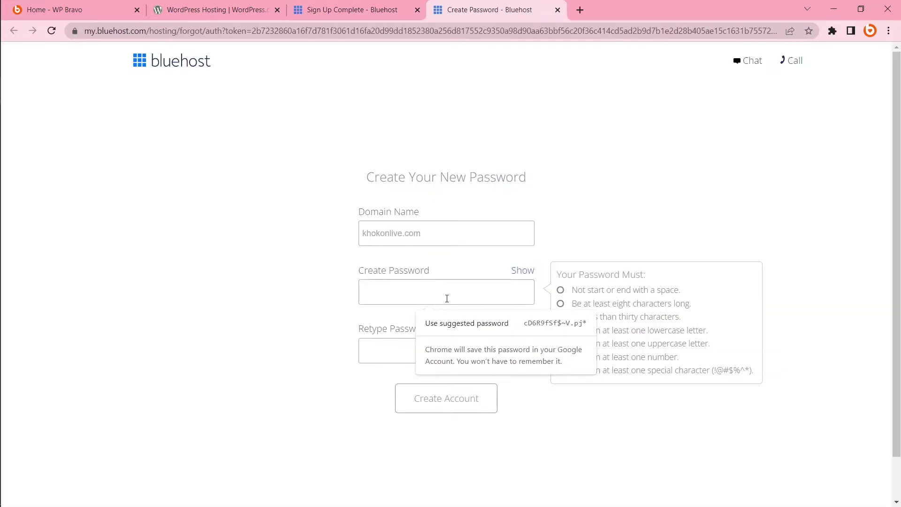
type("*********")
key("Tab")
type("********")
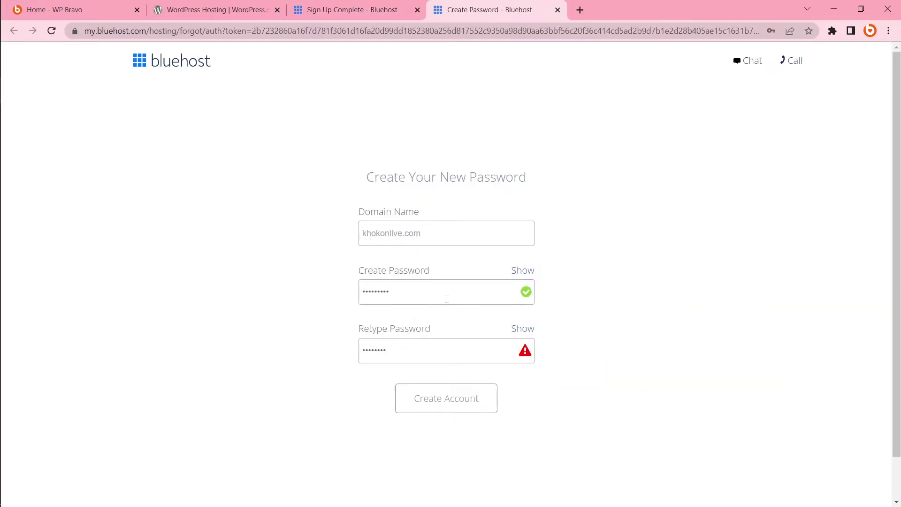
type("*")
left_click(310, 387)
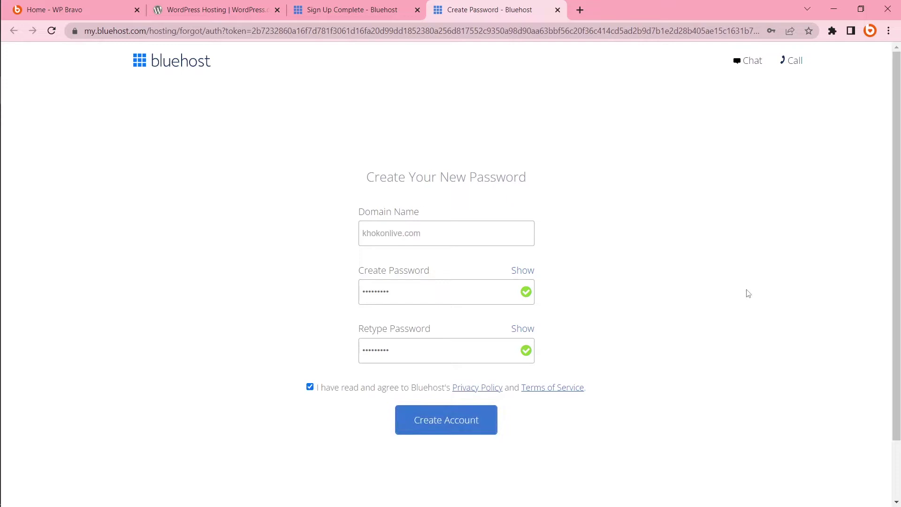
scroll(784, 376, "down", 1)
key("Return")
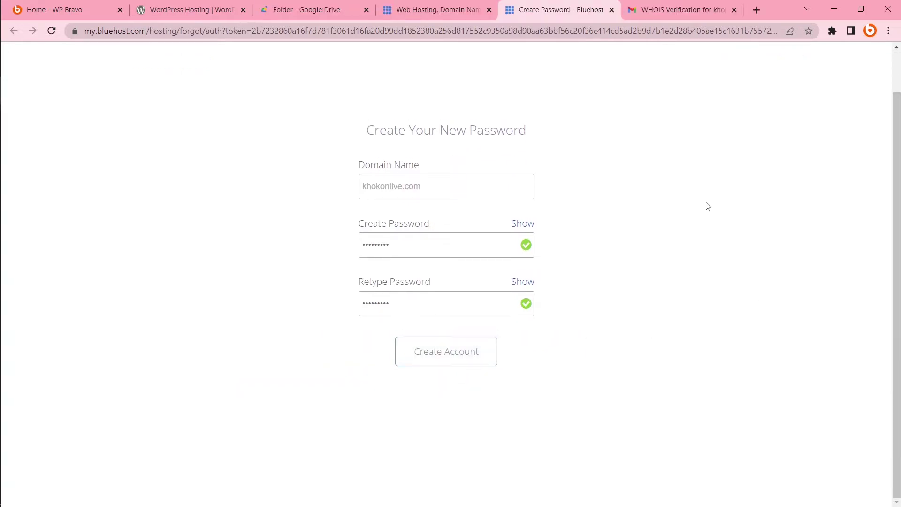
Verify the domain's WHOIS contact email from Bluehost's message in Gmail
left_click(665, 4)
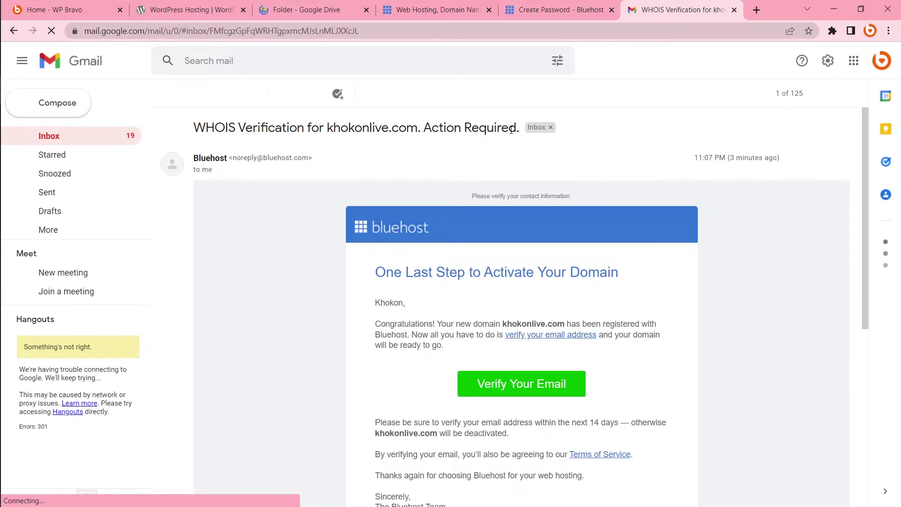
left_click(524, 390)
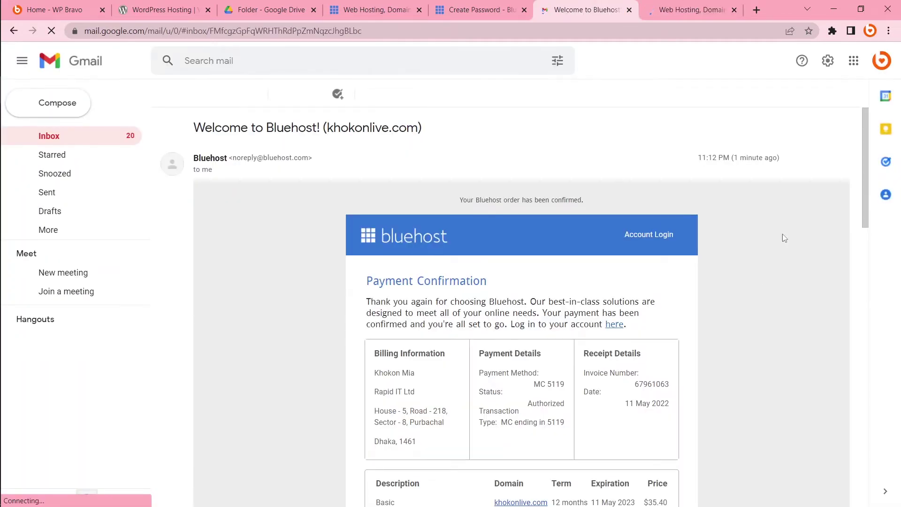
scroll(785, 237, "down", 5)
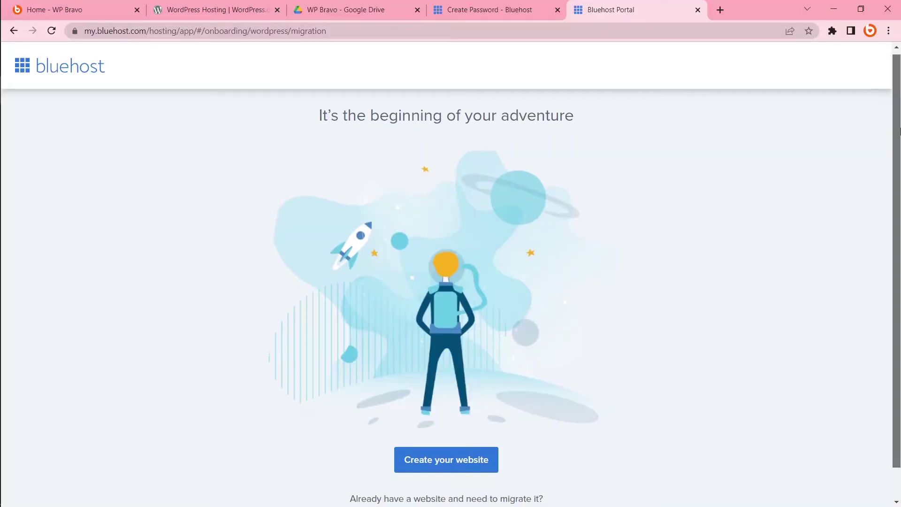
Start a migration and choose the free single WordPress site migration plan
scroll(622, 334, "down", 1)
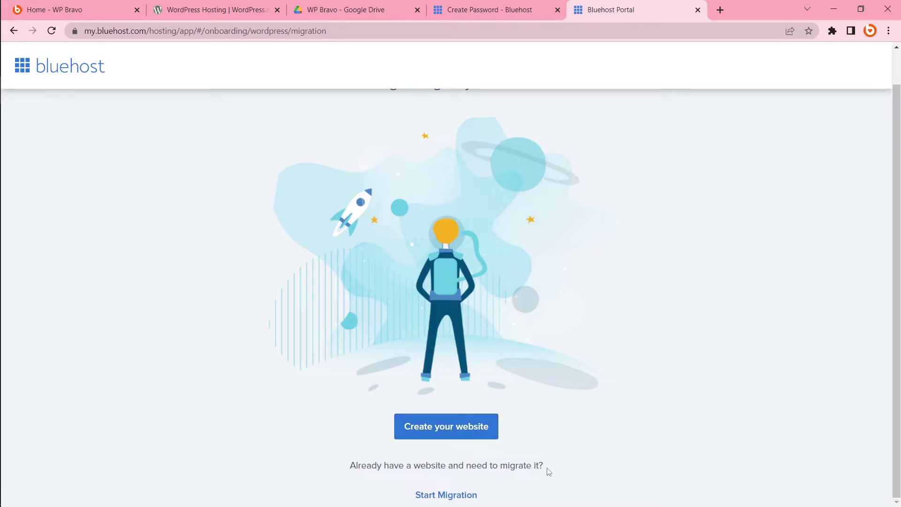
left_click(446, 496)
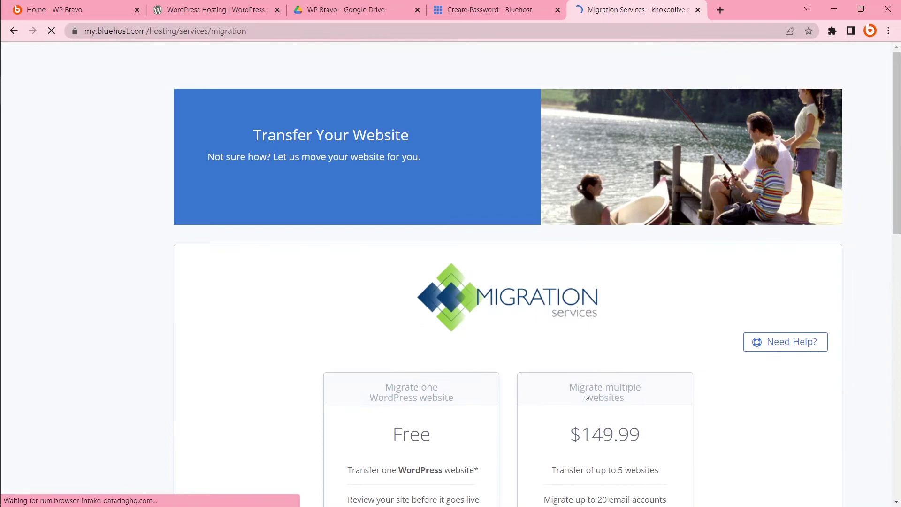
scroll(900, 192, "down", 3)
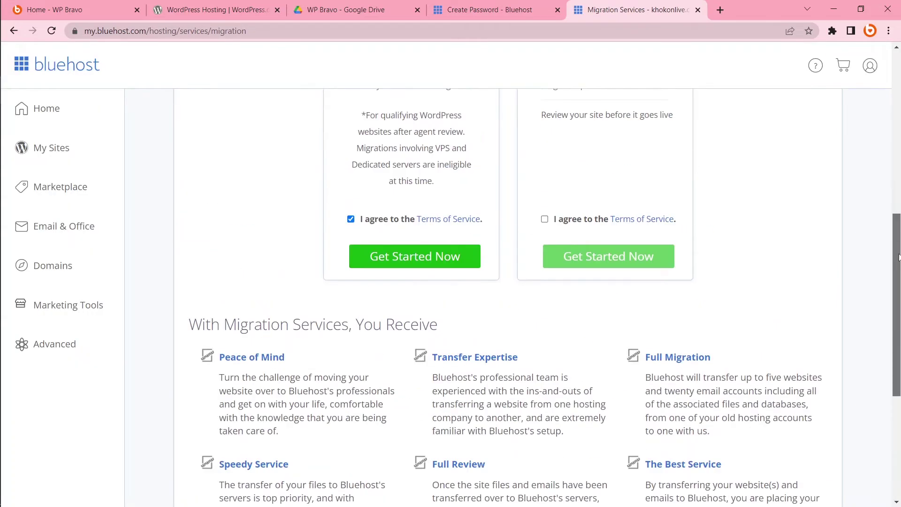
left_click(373, 267)
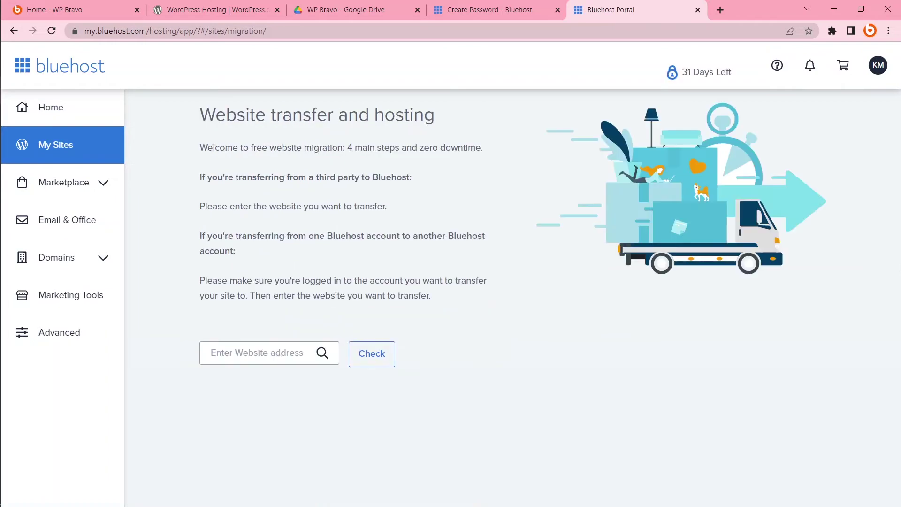
Enter wpbravo.com as the site to transfer and check its compatibility
left_click(263, 353)
type("wpbra")
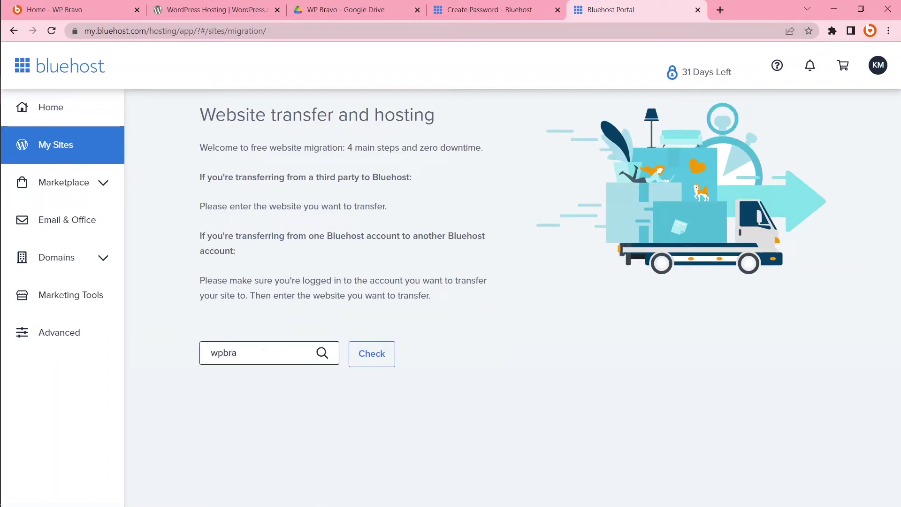
type("vo.com")
left_click(362, 360)
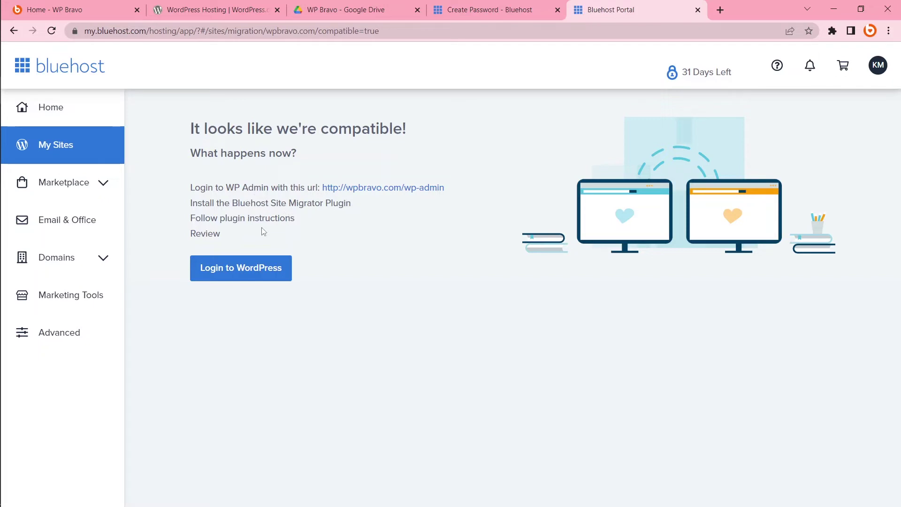
Log in to the WP Bravo WordPress admin dashboard
left_click(366, 187)
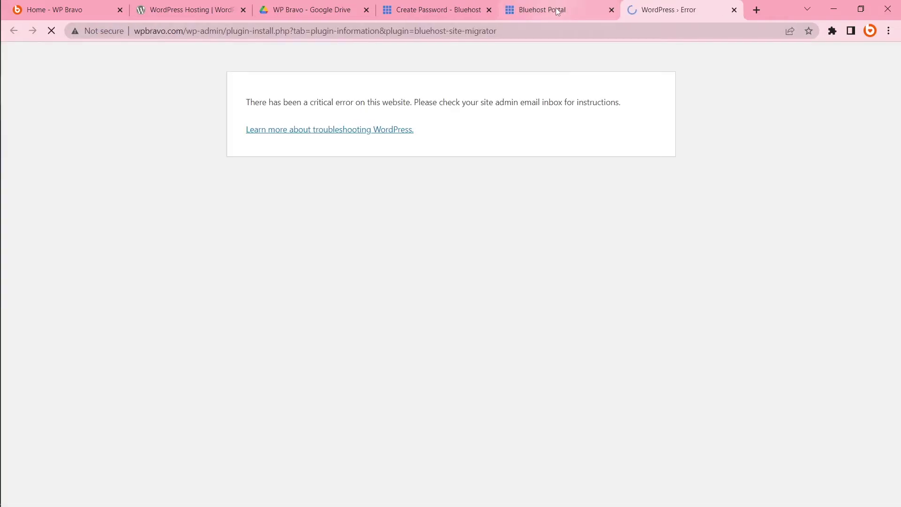
left_click(52, 31)
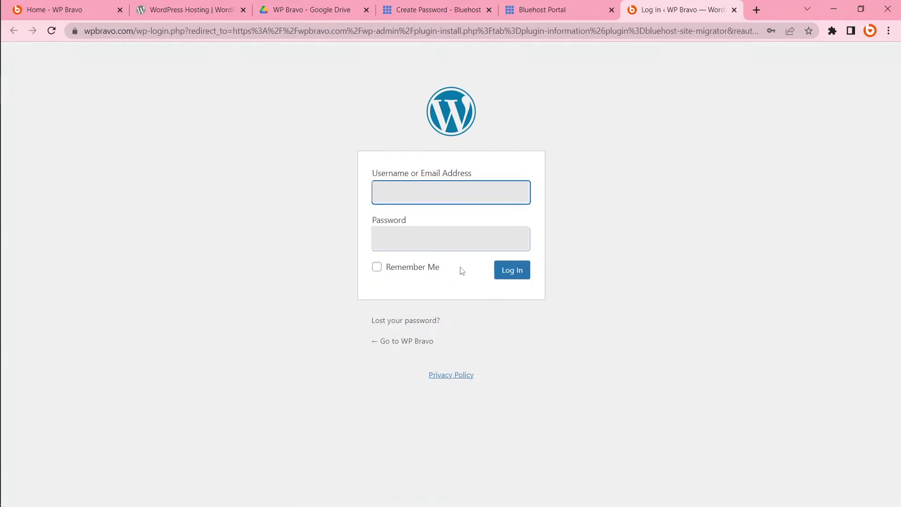
left_click(511, 271)
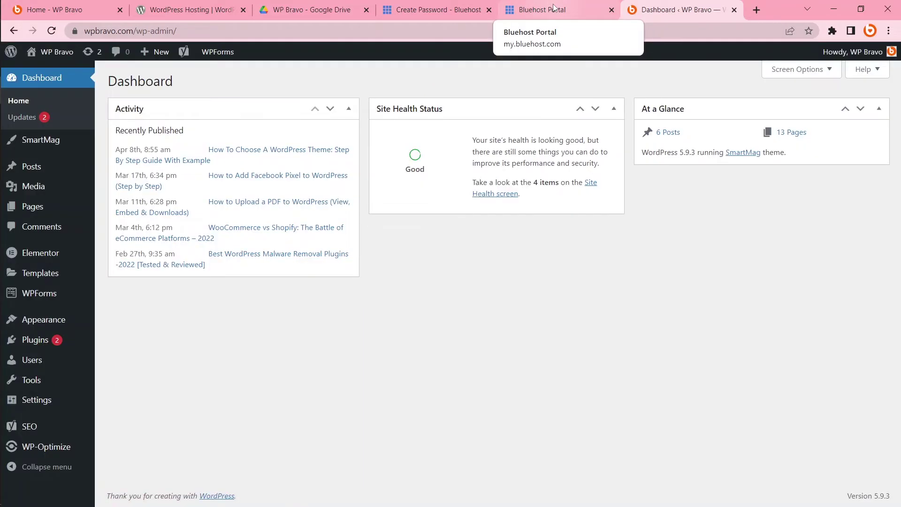
Install and activate the Bluehost Site Migrator plugin from Add New, then open its page
left_click(555, 8)
left_click_drag(232, 202, 359, 205)
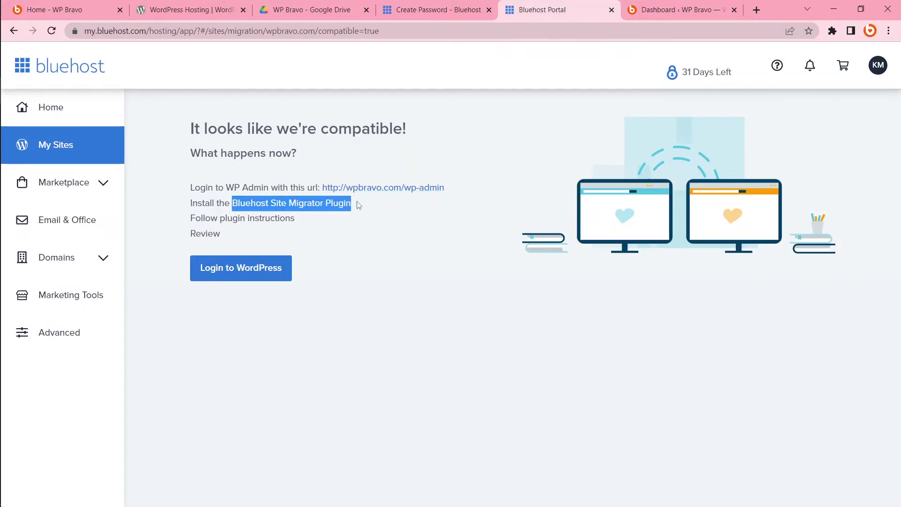
key("ctrl+Tab")
mouse_move(46, 346)
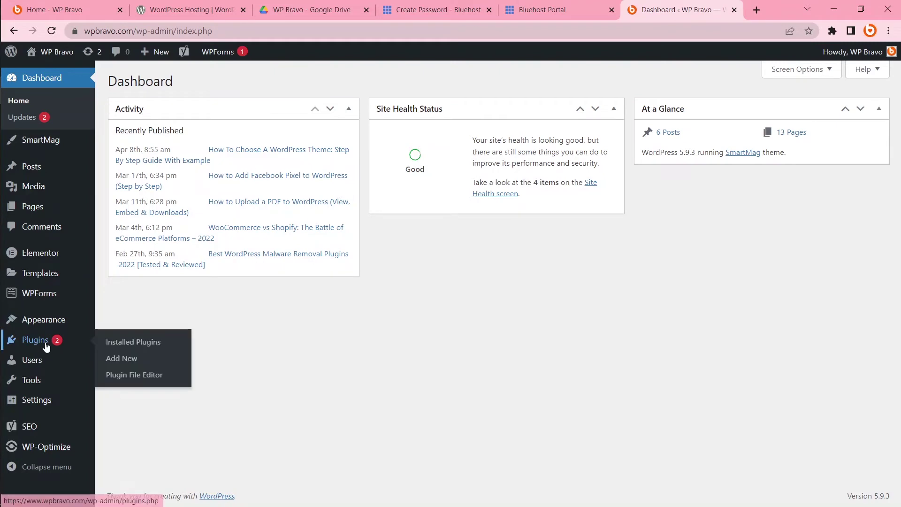
left_click(133, 362)
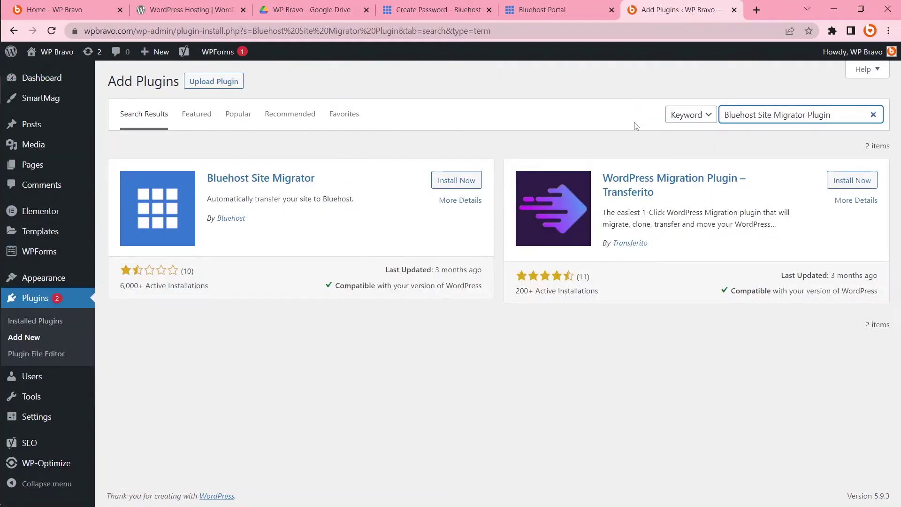
left_click(462, 181)
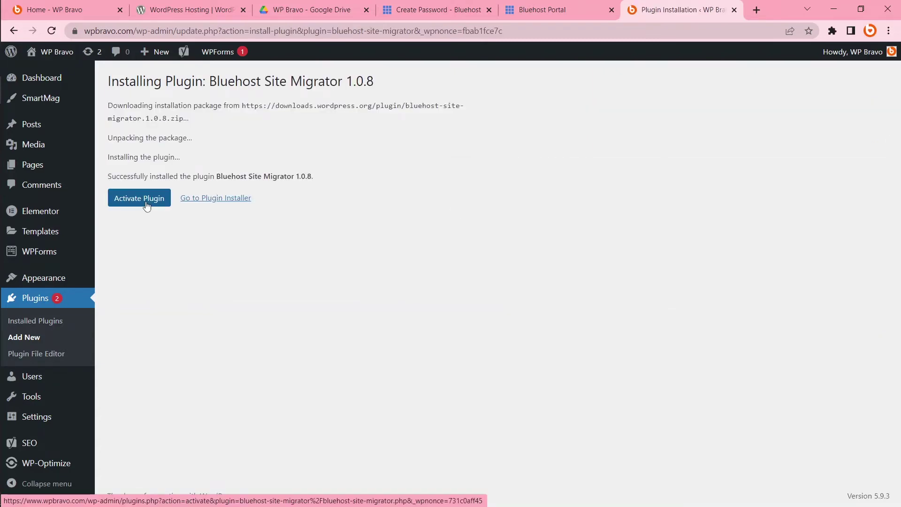
left_click(146, 201)
scroll(462, 336, "down", 1)
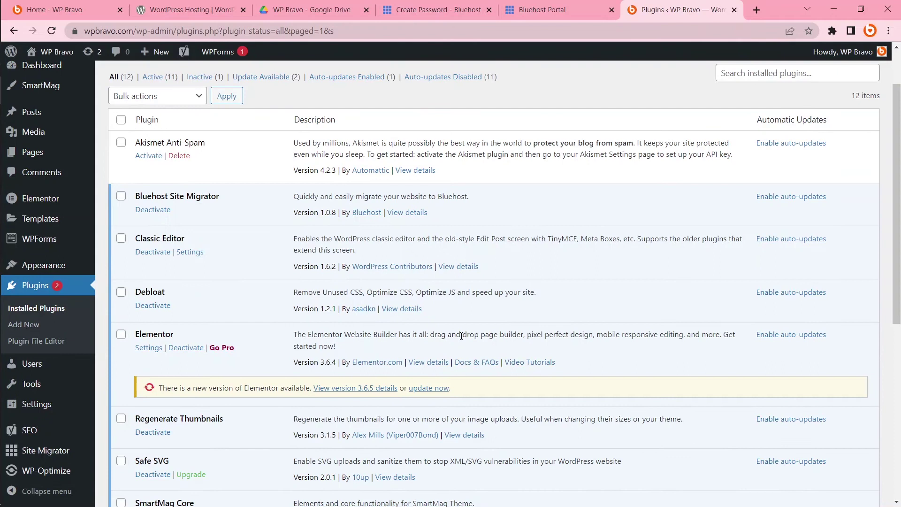
left_click(45, 455)
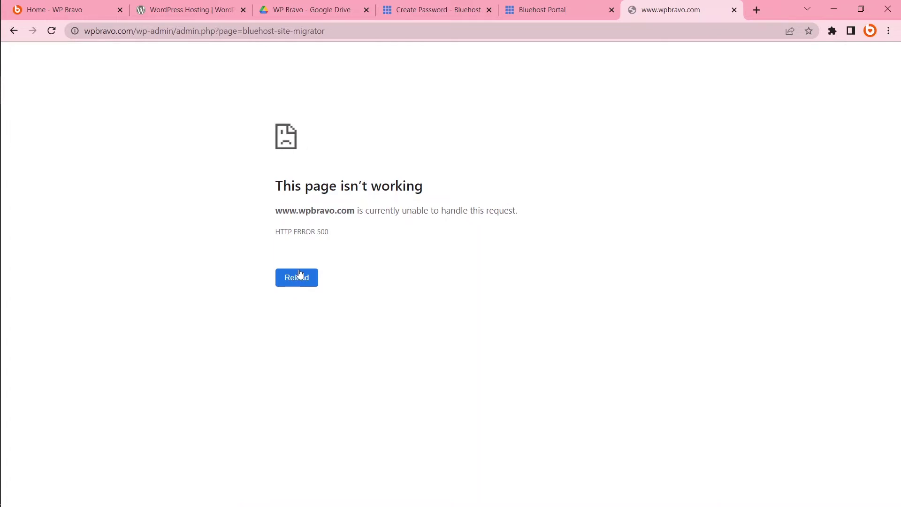
Reload Site Migrator after the HTTP 500 error and start the WP Bravo transfer to Bluehost
left_click(300, 281)
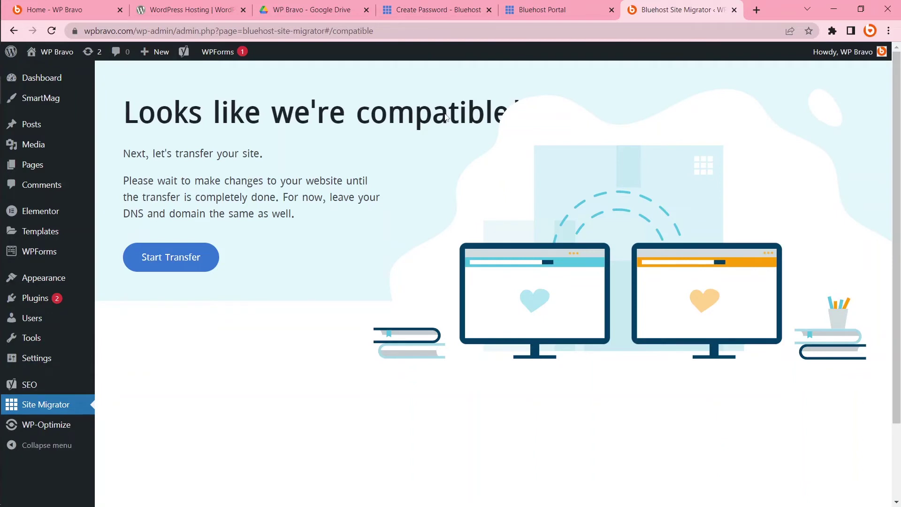
left_click(193, 266)
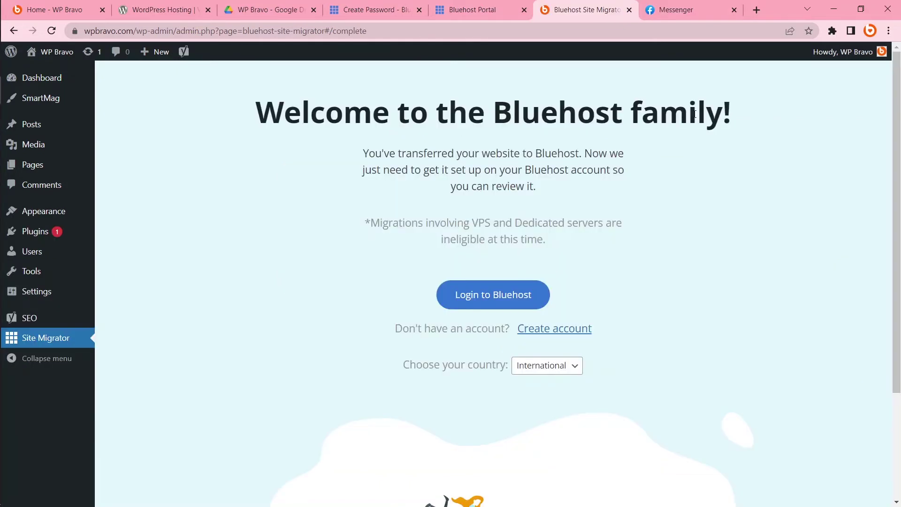
Log in to Bluehost, confirm the wpbravo.com source site and destination account, and proceed
left_click(485, 299)
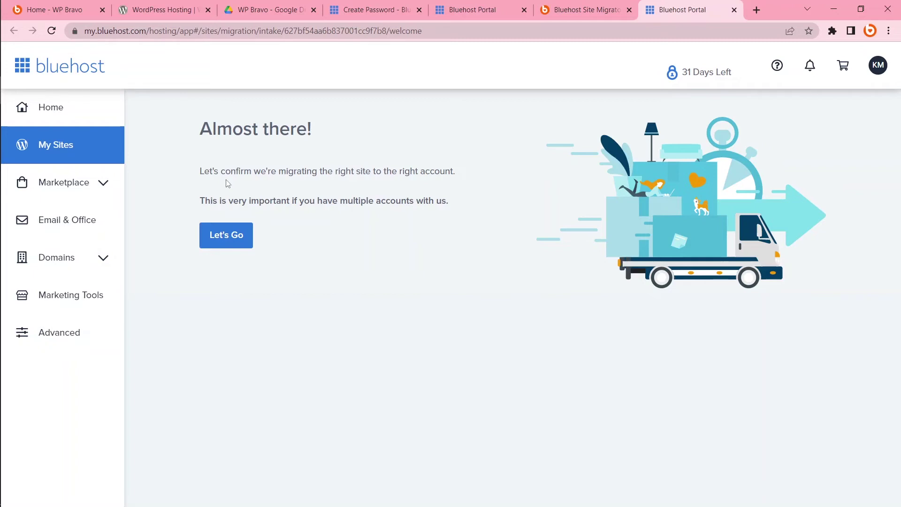
left_click(232, 237)
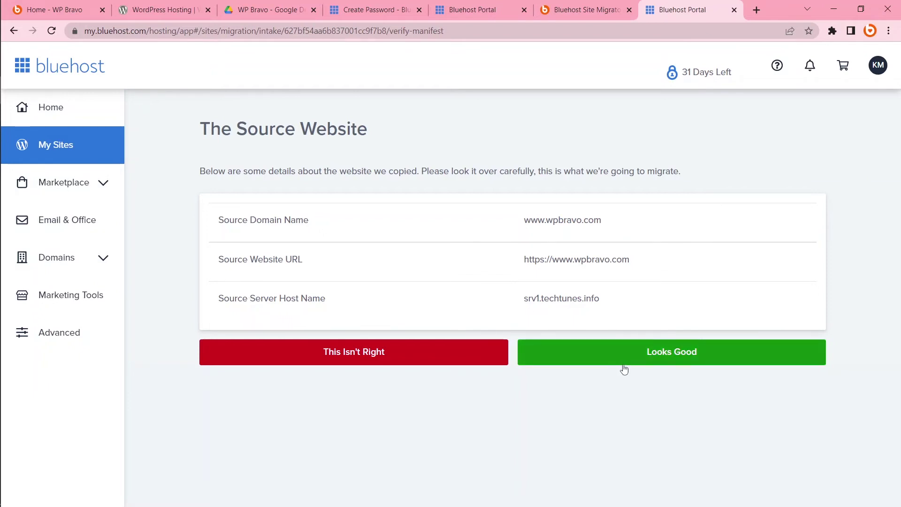
left_click(641, 362)
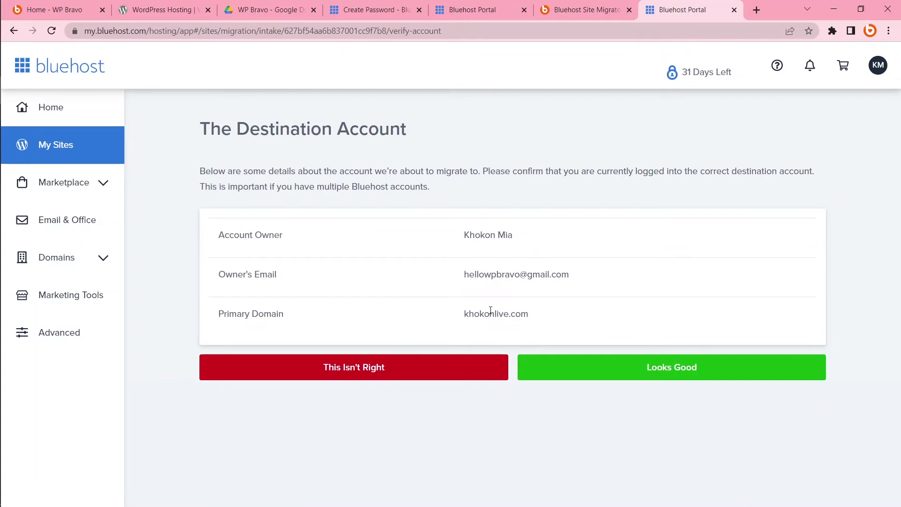
left_click(654, 371)
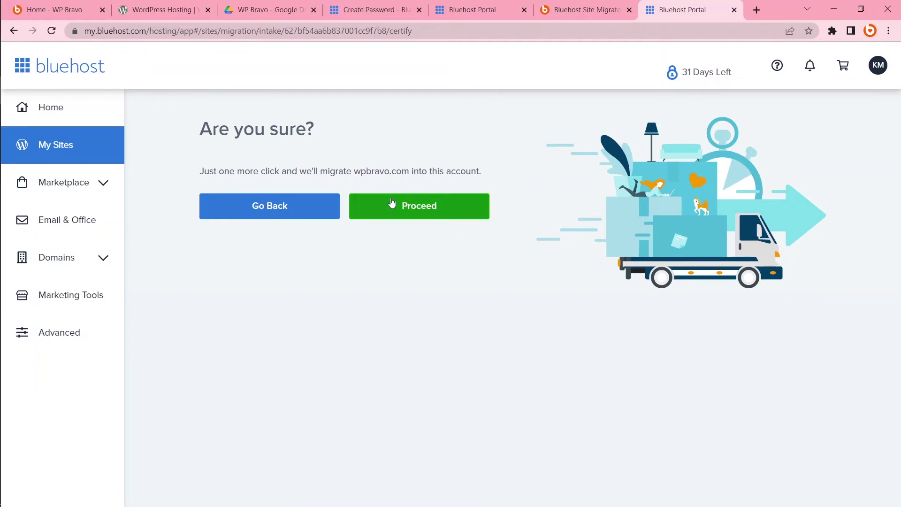
left_click(417, 213)
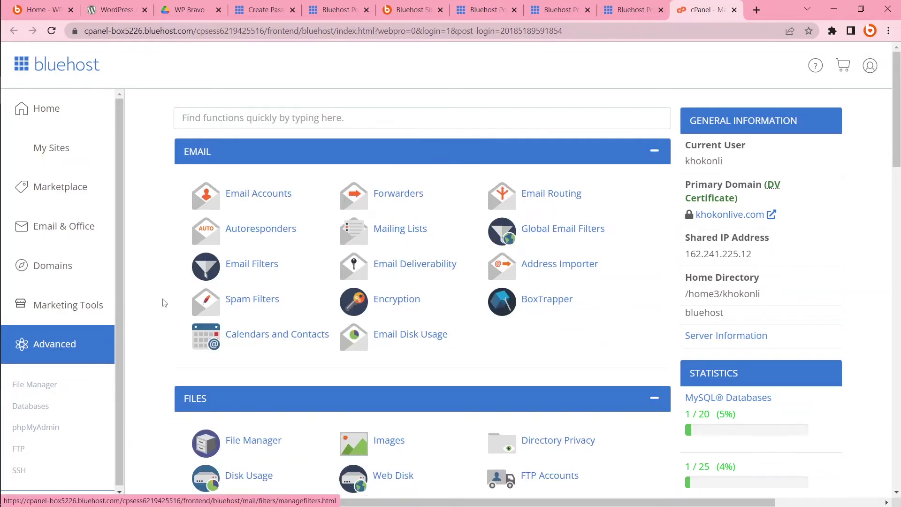
scroll(117, 349, "down", 1)
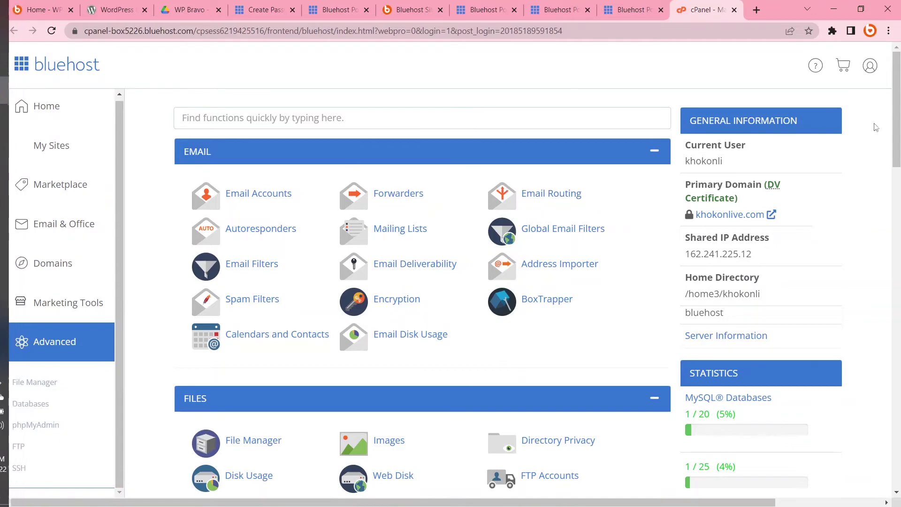
left_click_drag(897, 126, 899, 70)
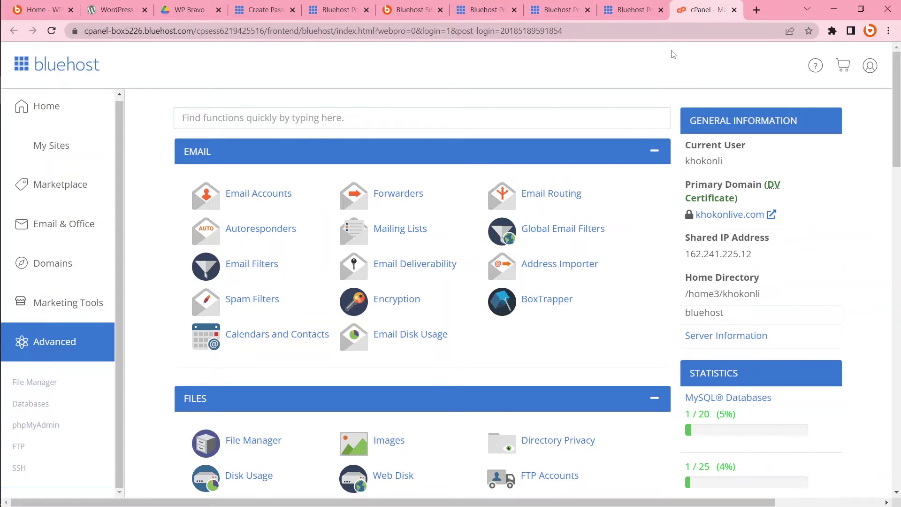
left_click(894, 493)
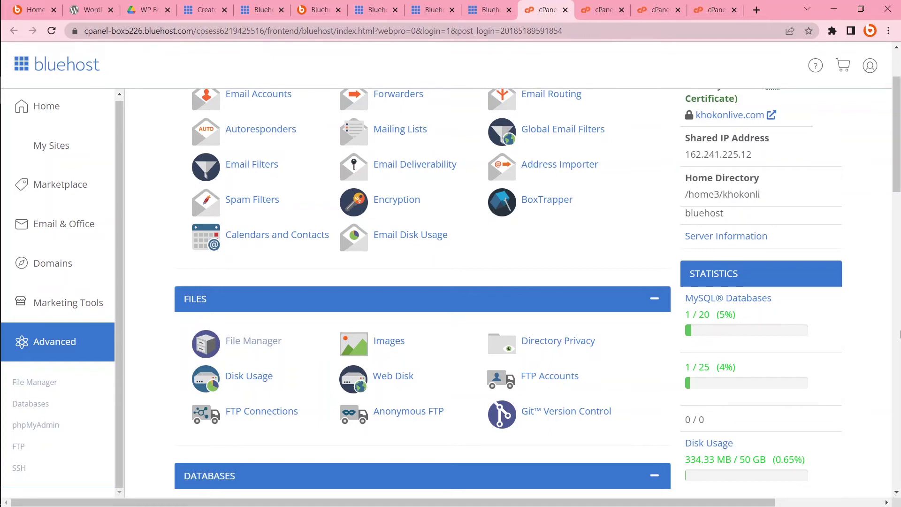
left_click_drag(899, 160, 900, 208)
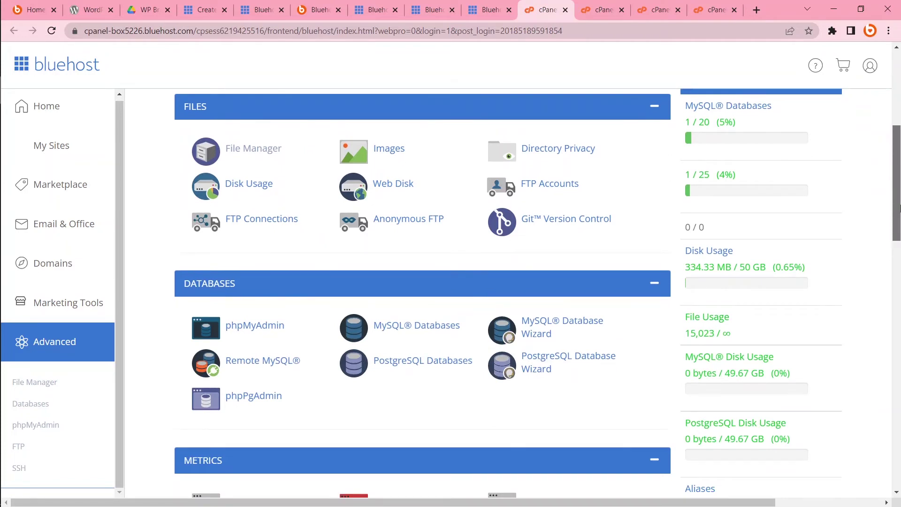
left_click_drag(900, 208, 899, 212)
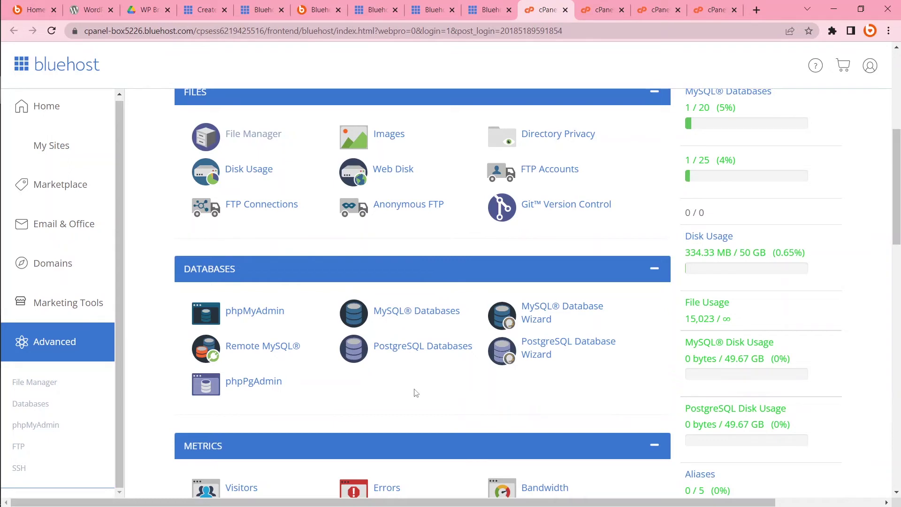
Create the new MySQL database and generate a very strong password for its user
left_click(544, 325)
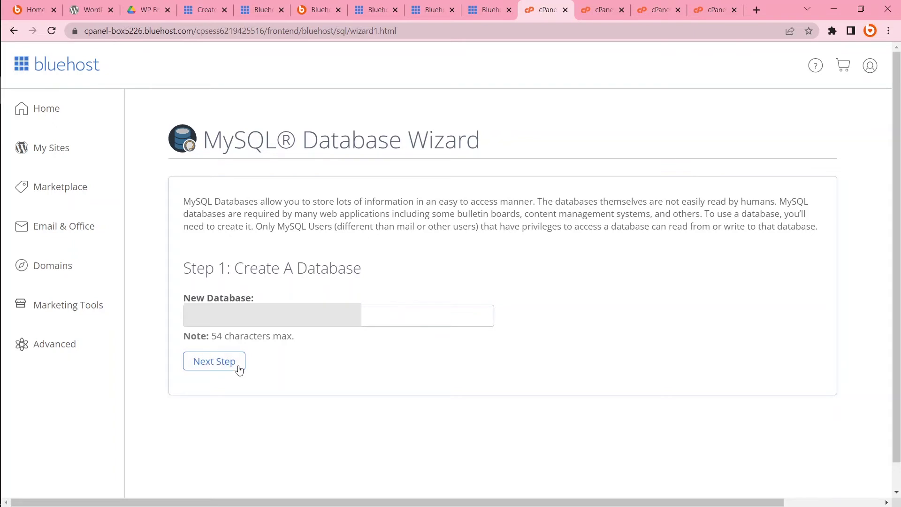
left_click(215, 362)
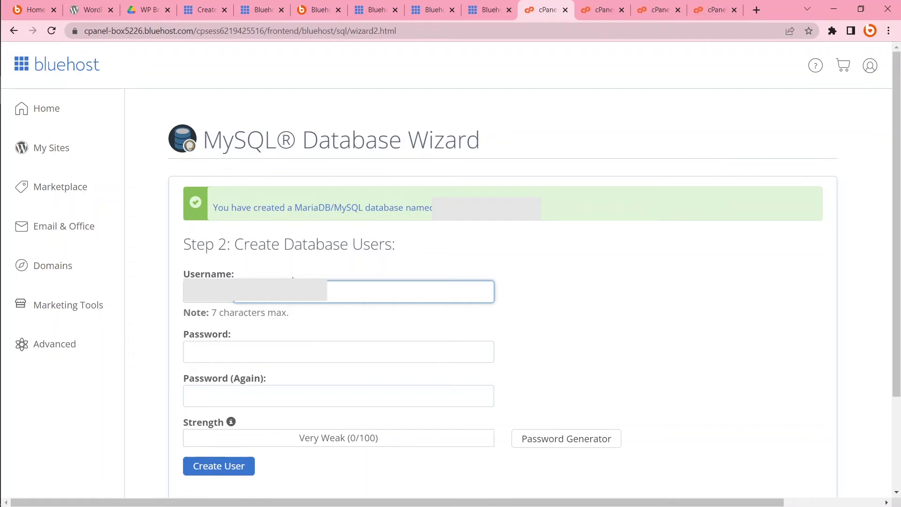
key("Tab")
left_click(669, 329)
scroll(610, 399, "down", 1)
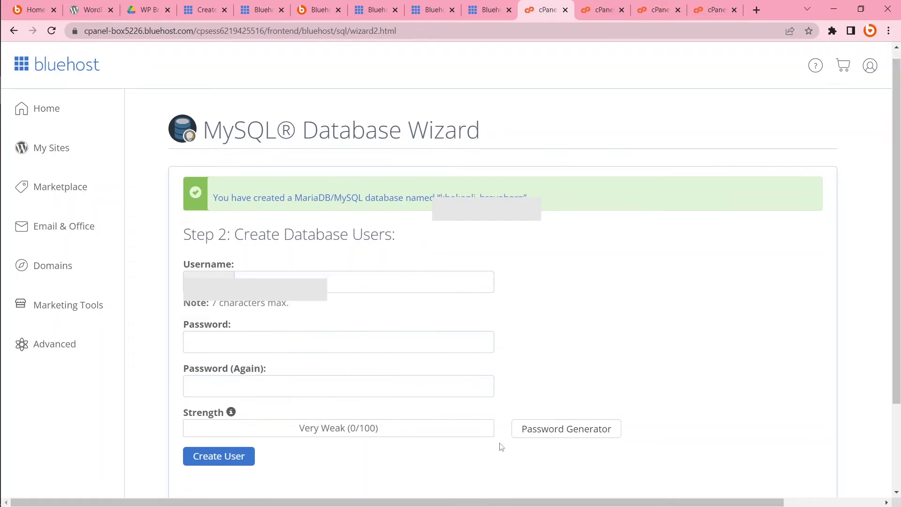
left_click(545, 439)
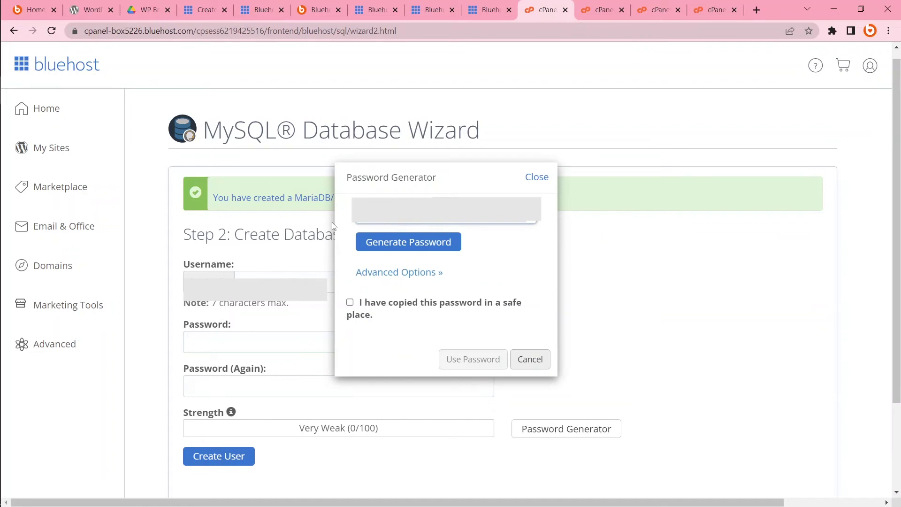
left_click(350, 302)
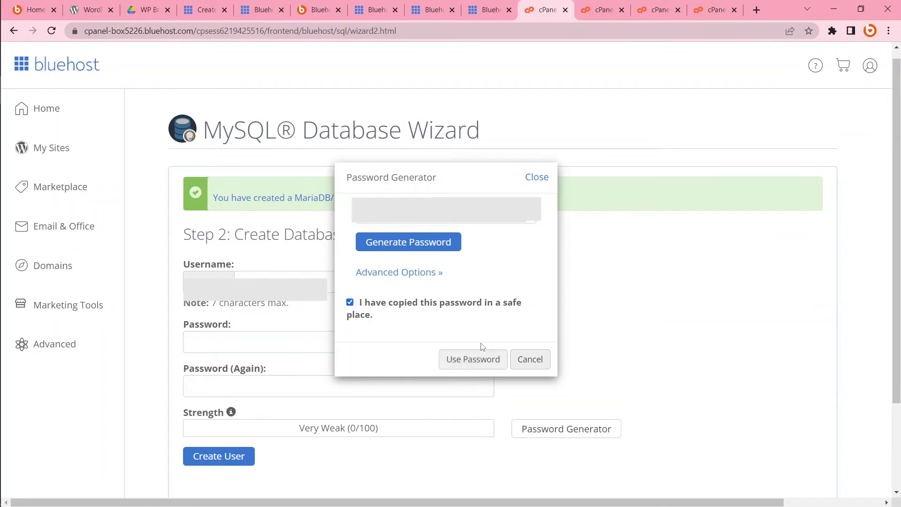
left_click(471, 360)
Create the database user and grant it ALL PRIVILEGES on the new database
left_click(220, 458)
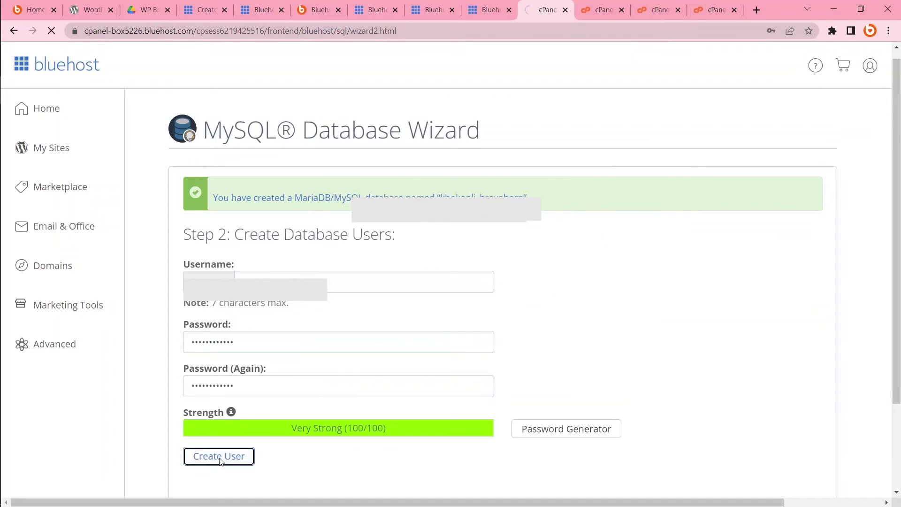
left_click(203, 310)
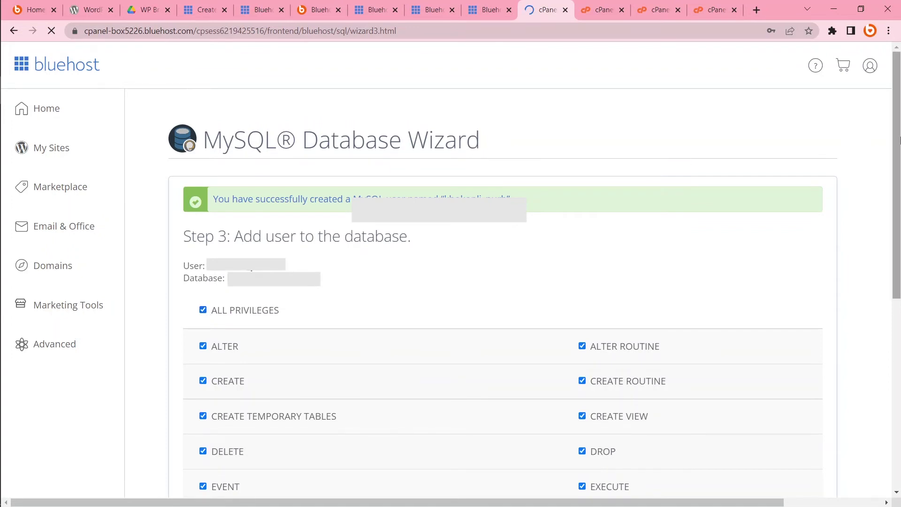
left_click_drag(897, 140, 896, 330)
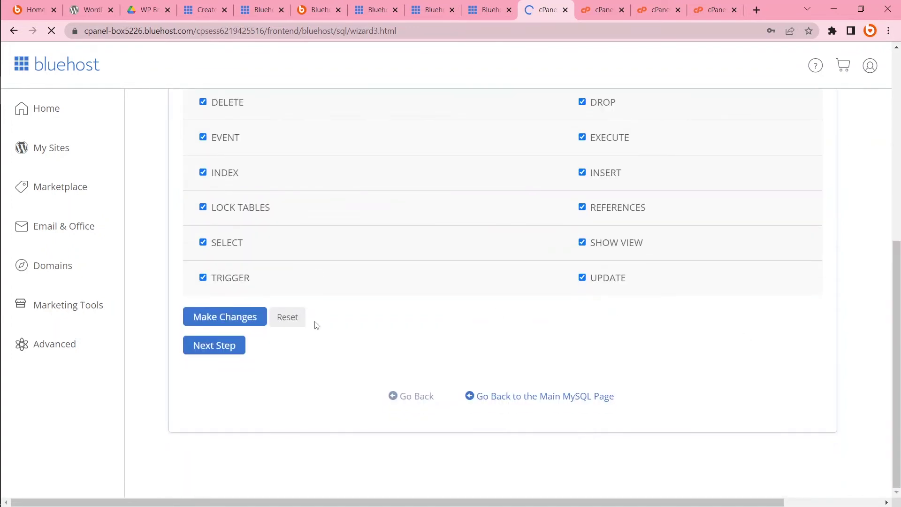
left_click(209, 353)
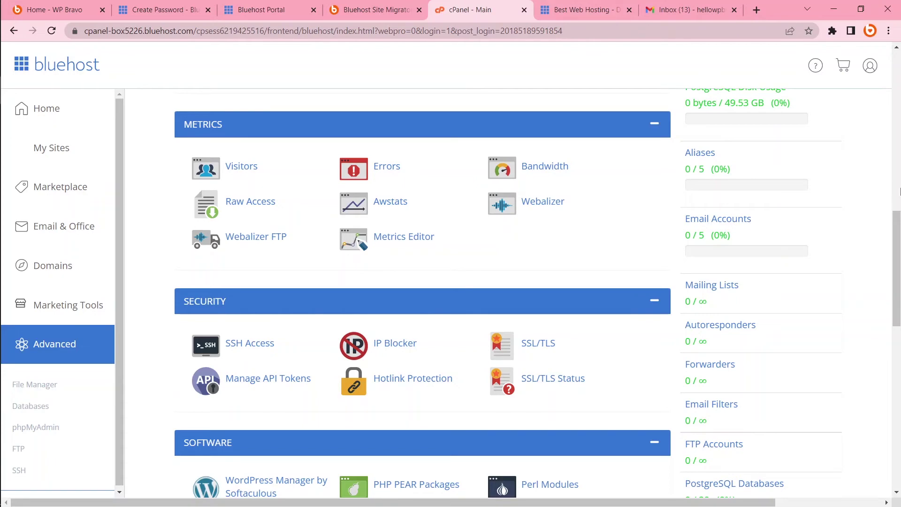
Import bravo_begin.sql into the new database through phpMyAdmin's Import page
left_click_drag(897, 263, 898, 310)
scroll(251, 362, "up", 8)
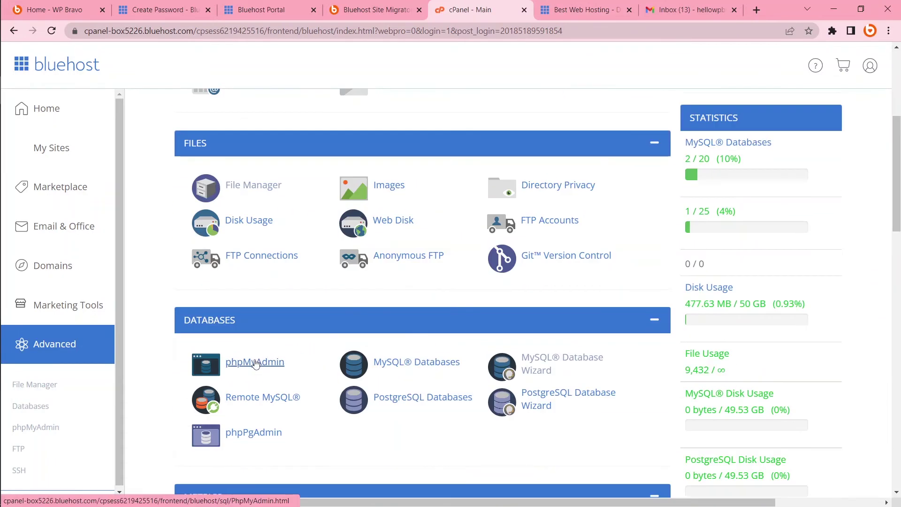
left_click(251, 363)
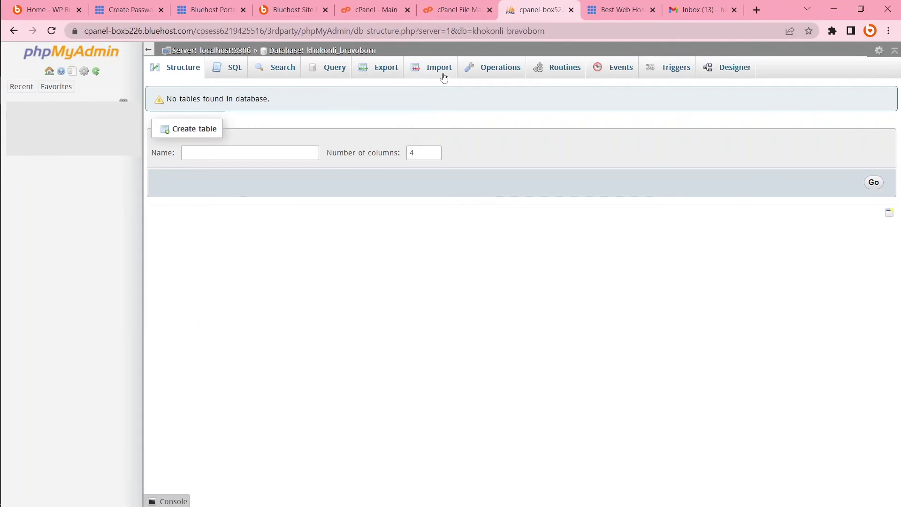
left_click(444, 77)
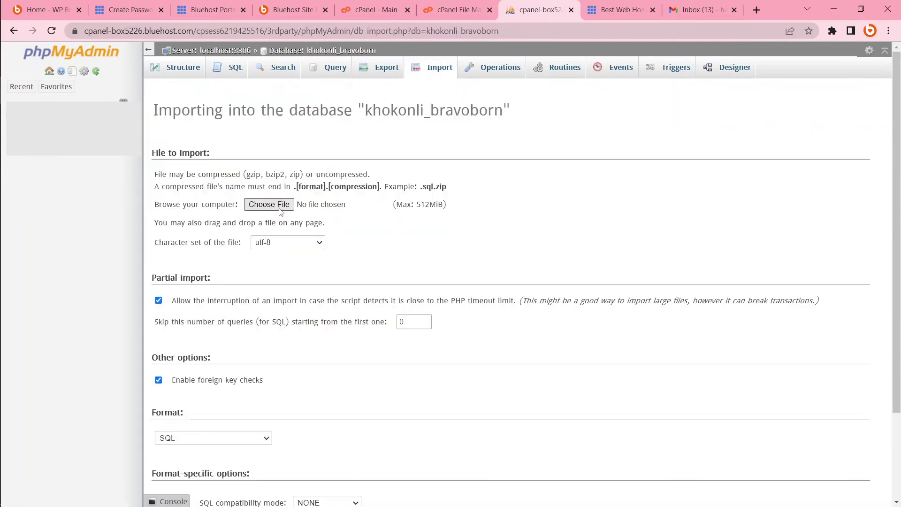
left_click(275, 205)
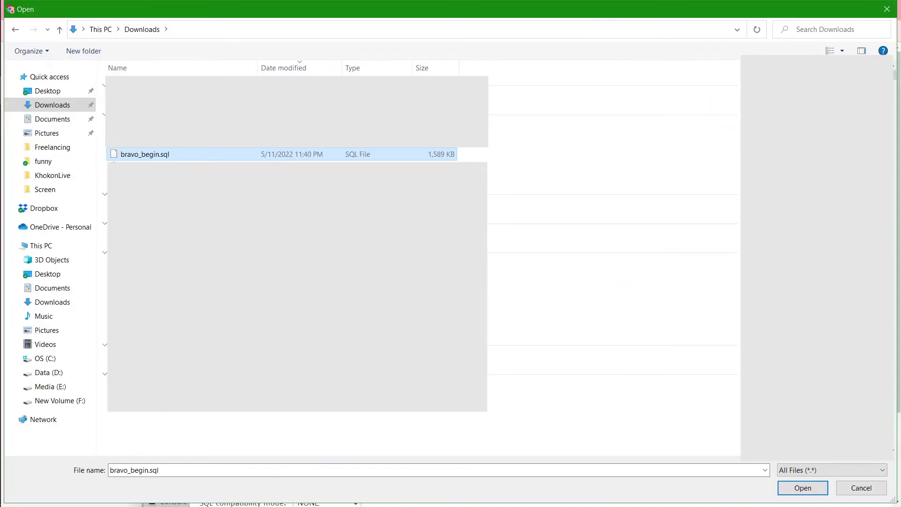
left_click(809, 488)
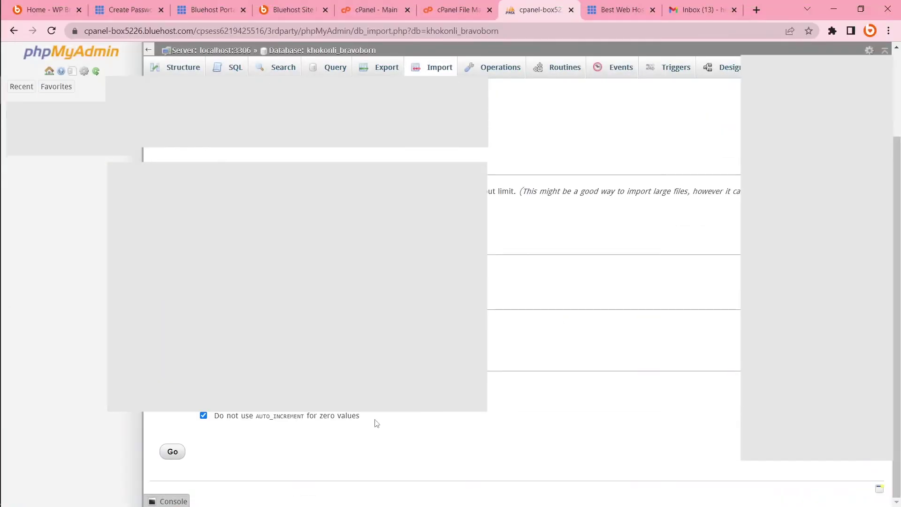
left_click(173, 452)
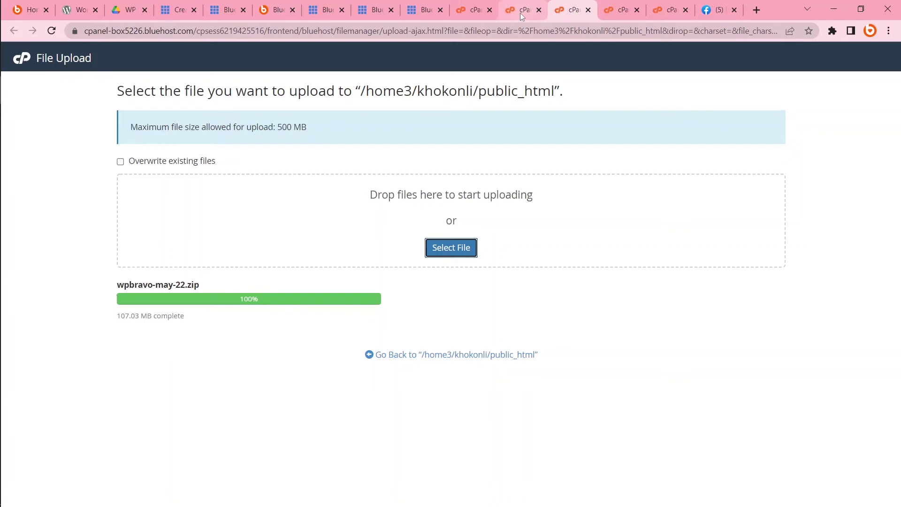
Extract wpbravo-may-22.zip into /public_html, then select wp-config.php in the listing
left_click(520, 13)
left_click(226, 167)
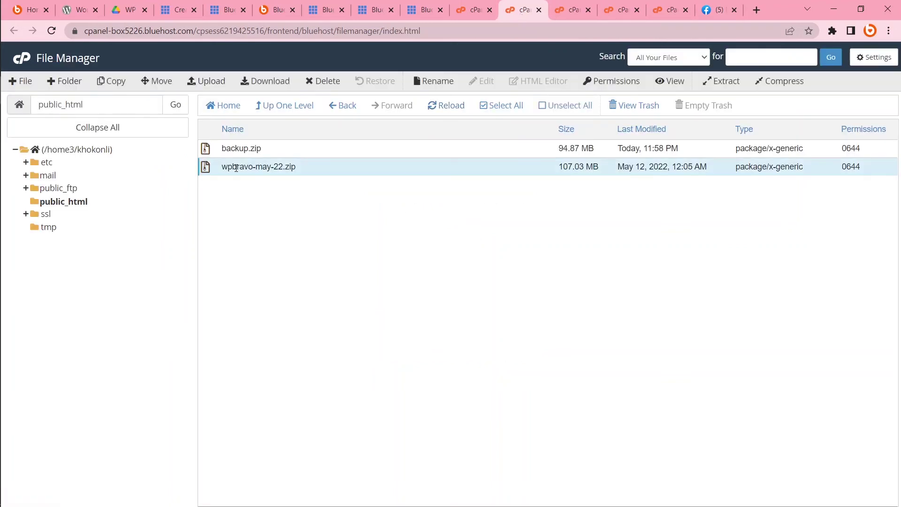
left_click(737, 87)
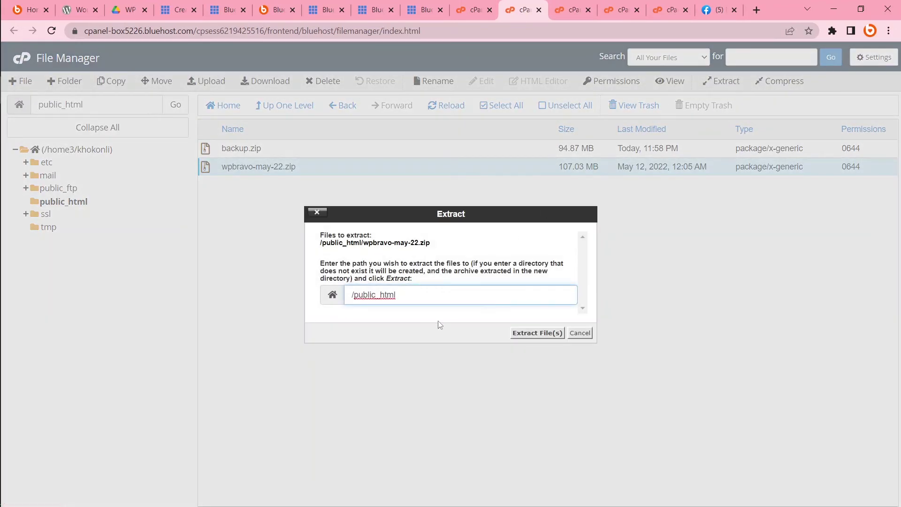
left_click(535, 336)
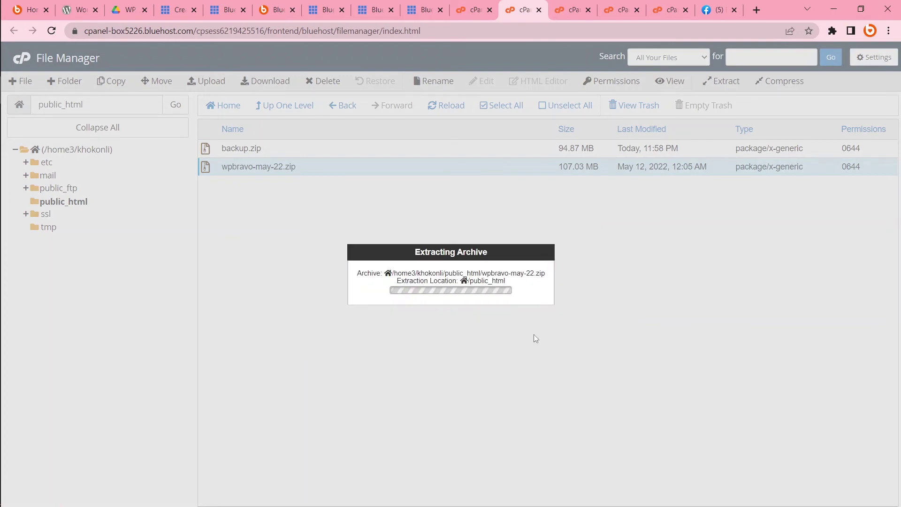
left_click(641, 395)
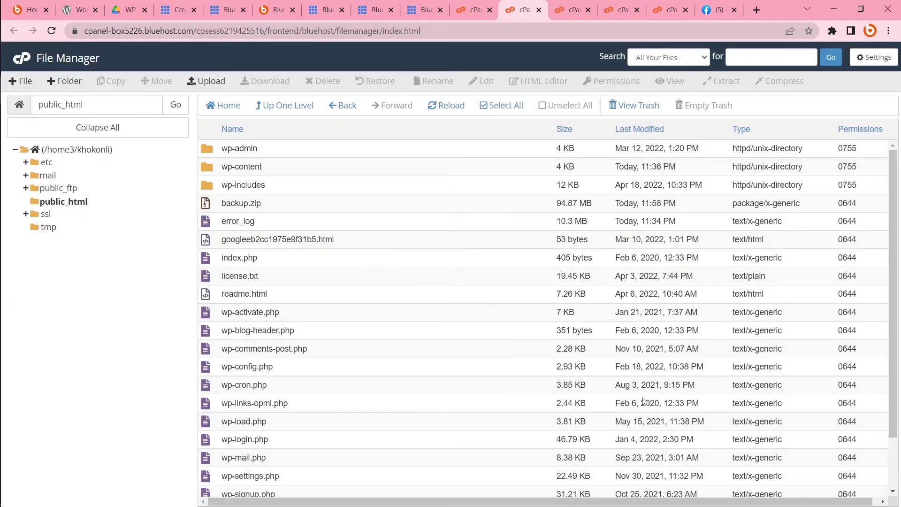
scroll(883, 227, "down", 1)
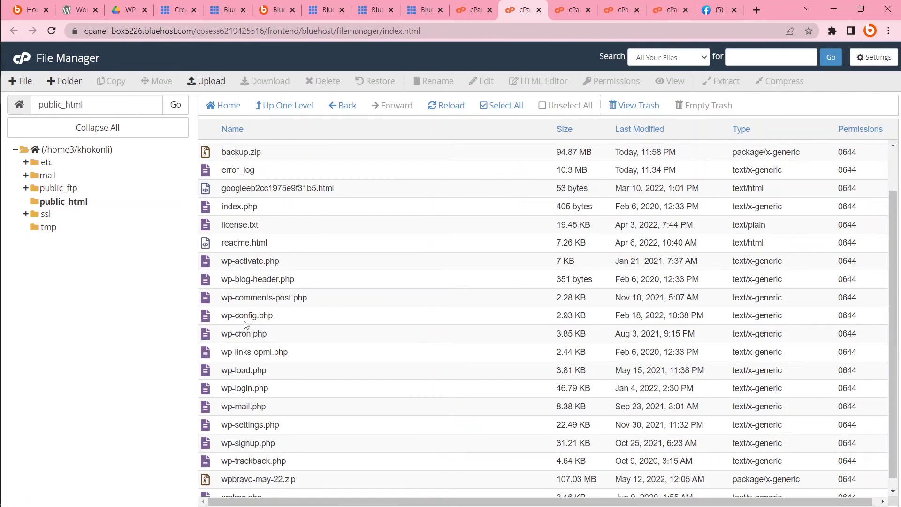
left_click(232, 317)
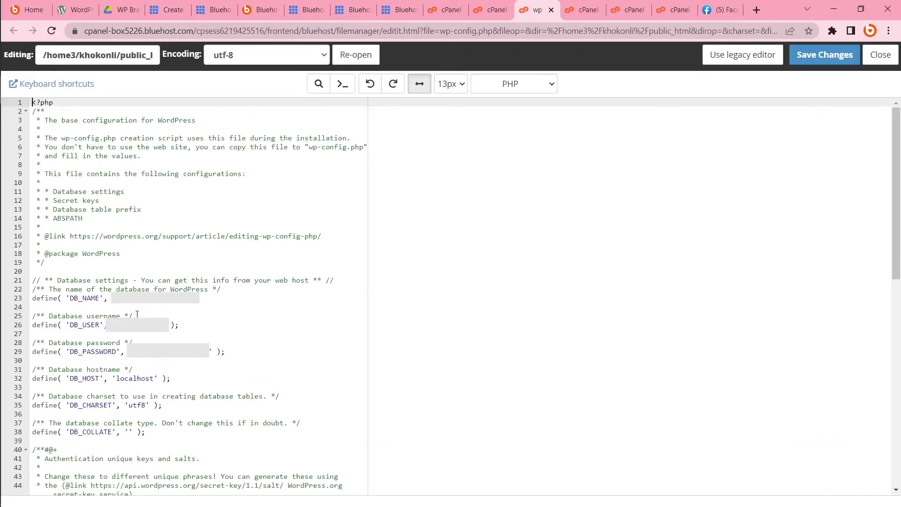
Update DB_NAME, DB_USER and DB_PASSWORD in wp-config.php to the new database credentials and save
left_click(78, 298)
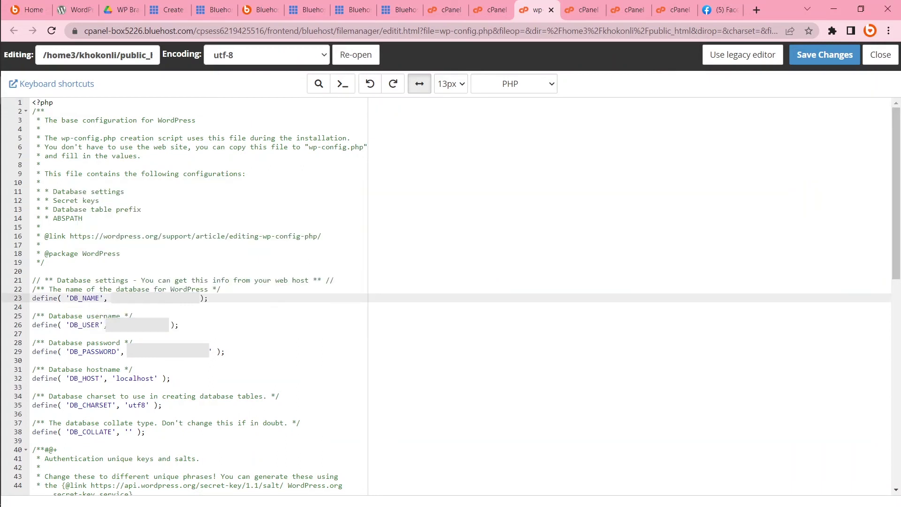
left_click(136, 325)
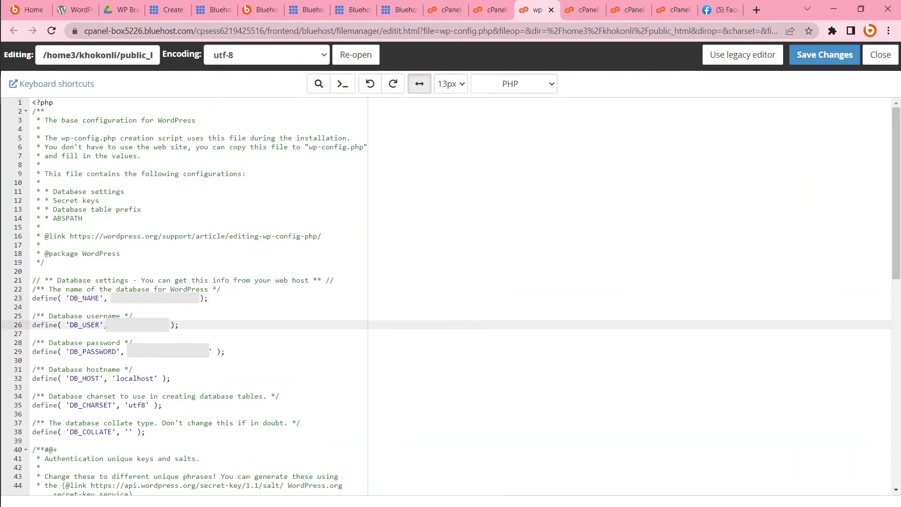
type("'")
left_click(210, 352)
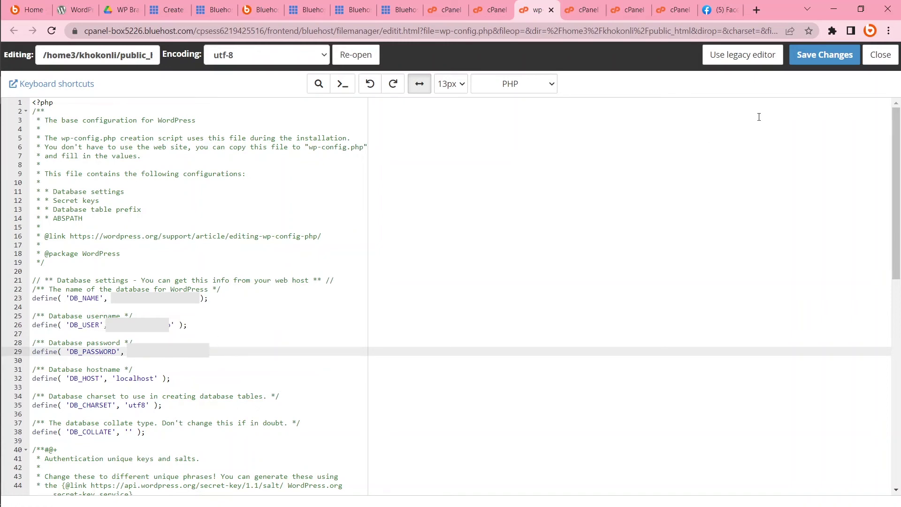
left_click(816, 59)
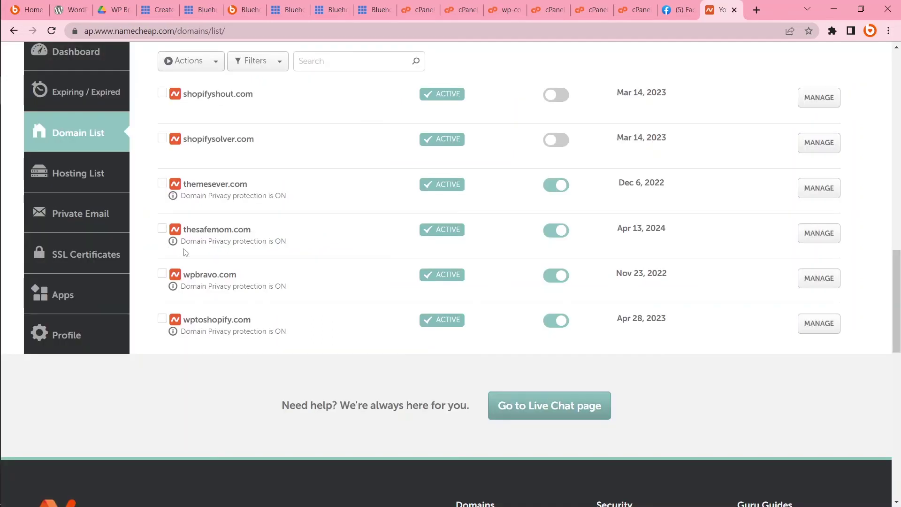
Set wpbravo.com's Custom DNS to ns1.bluehost.com and ns2.bluehost.com and save, noting the 48-hour update
left_click(819, 280)
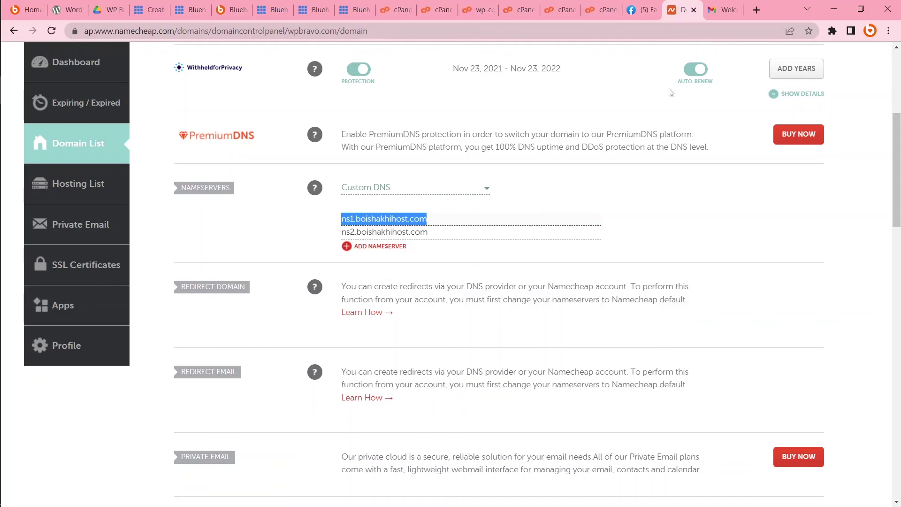
left_click(720, 6)
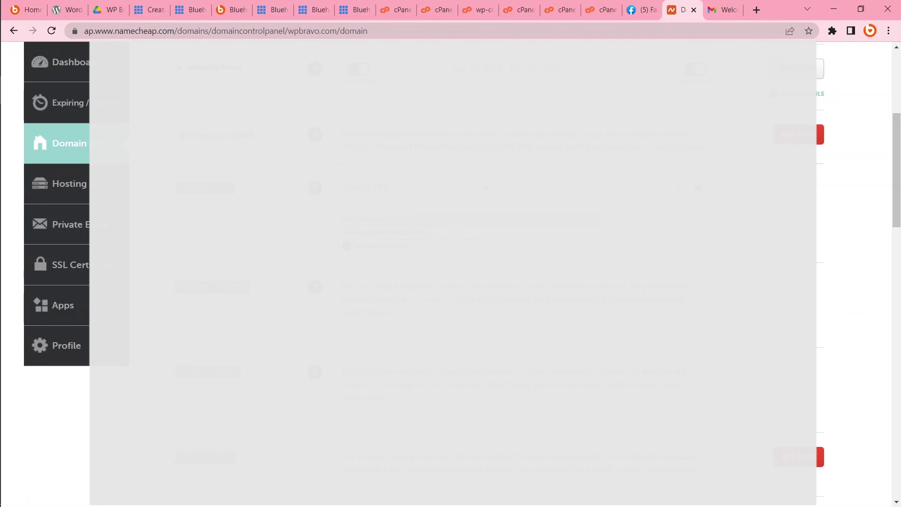
type("ns1.bluehost.com")
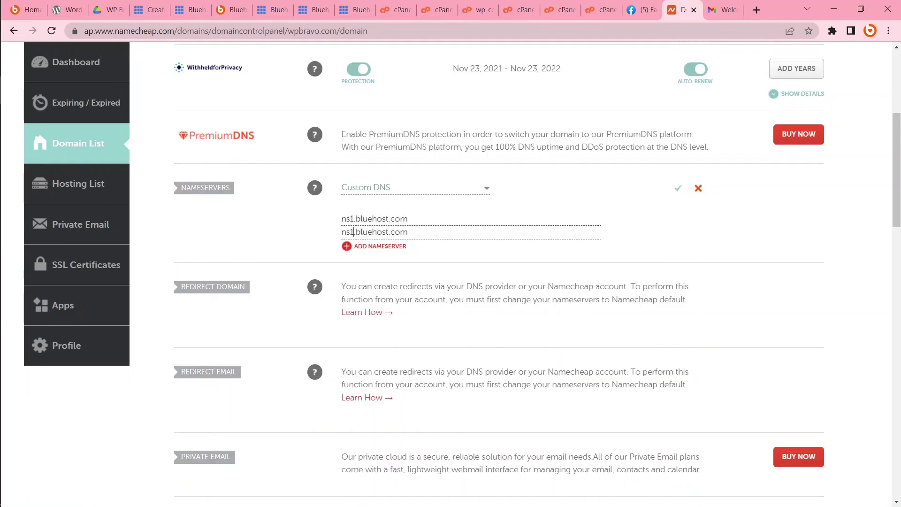
left_click_drag(355, 230, 349, 231)
type("2")
scroll(883, 311, "down", 1)
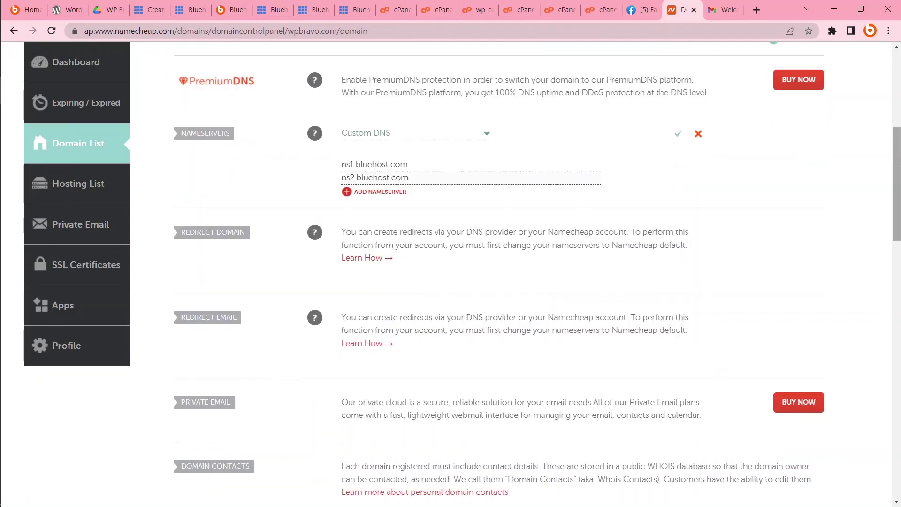
left_click(678, 138)
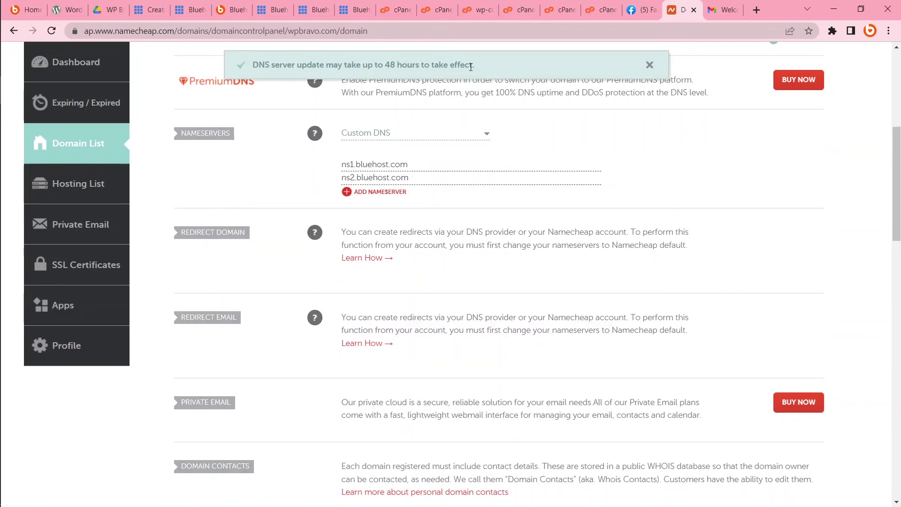
left_click_drag(471, 68, 254, 70)
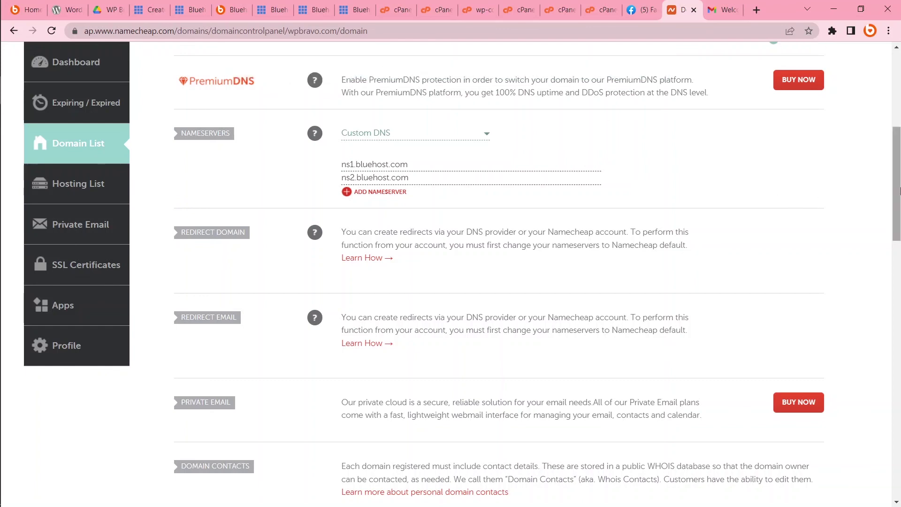
left_click_drag(897, 184, 899, 108)
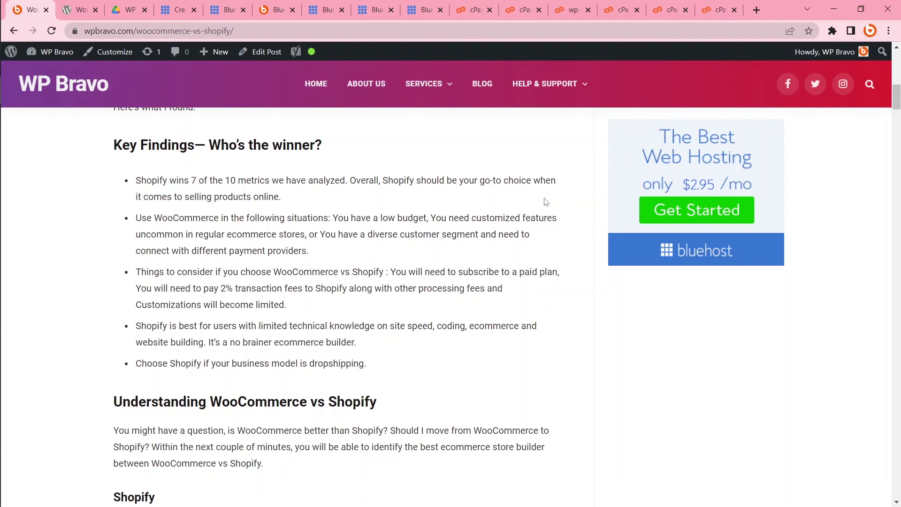
Scroll the live WooCommerce vs Shopify post on wpbravo.com down to its Key Findings
scroll(546, 202, "down", 1)
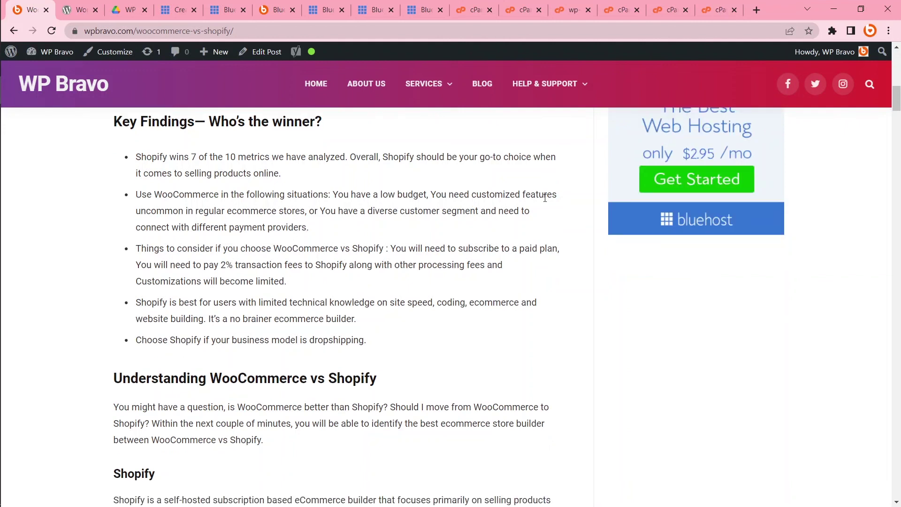